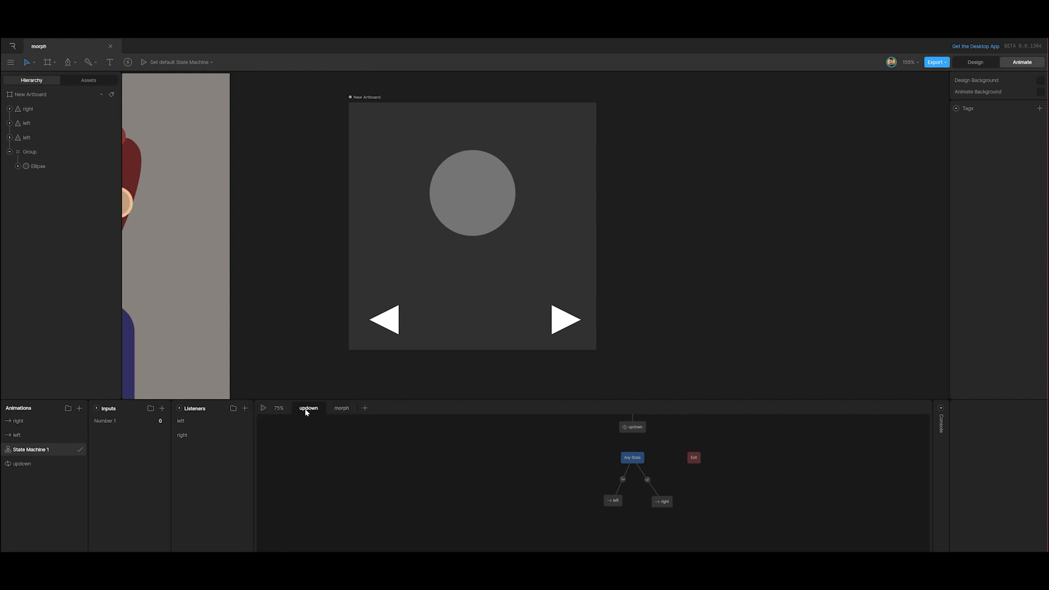
- Play back the updown animation and inspect the circle's position in the left and right animations, plus the left arrow shape
left_click(25, 464)
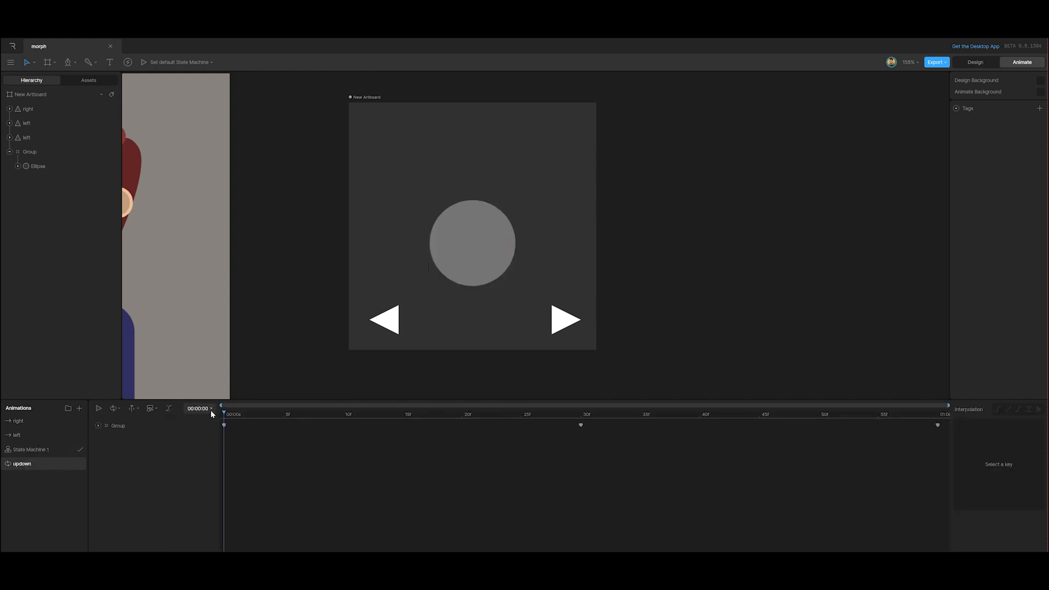
left_click(99, 408)
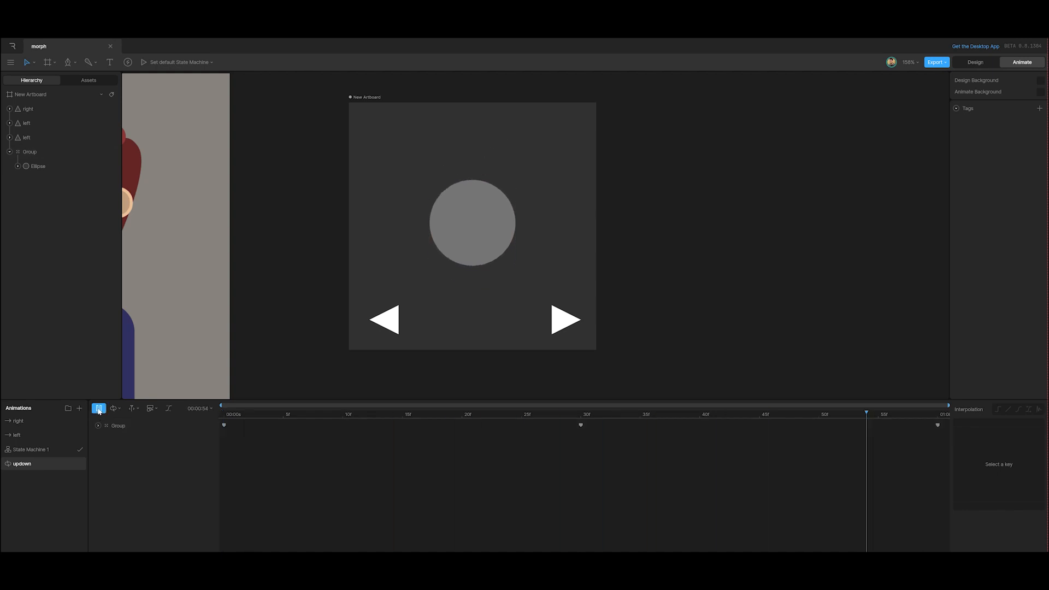
left_click(99, 409)
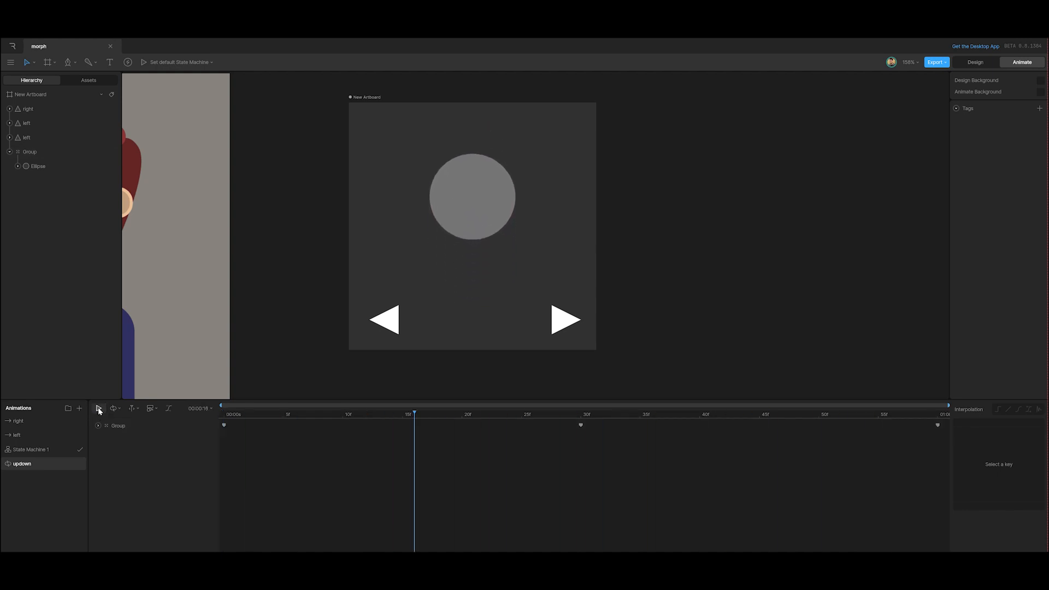
left_click(30, 437)
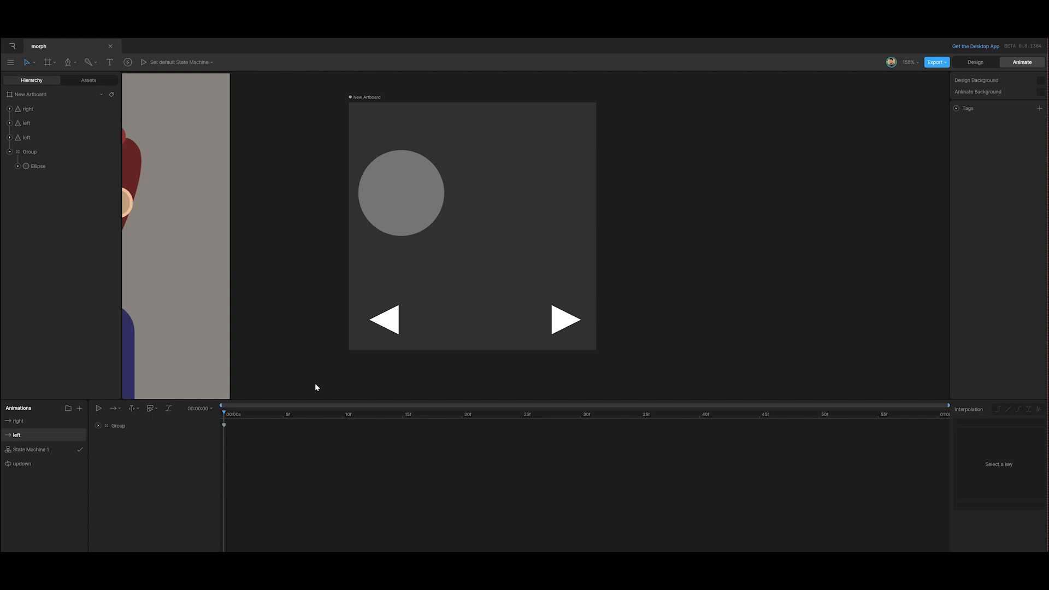
left_click(396, 192)
left_click(18, 421)
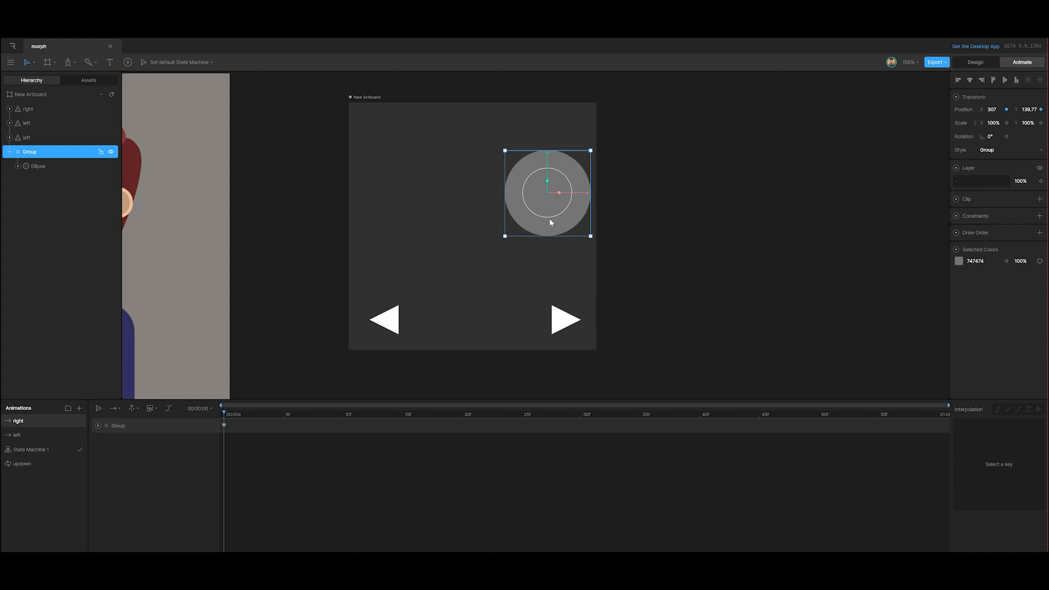
left_click(384, 320)
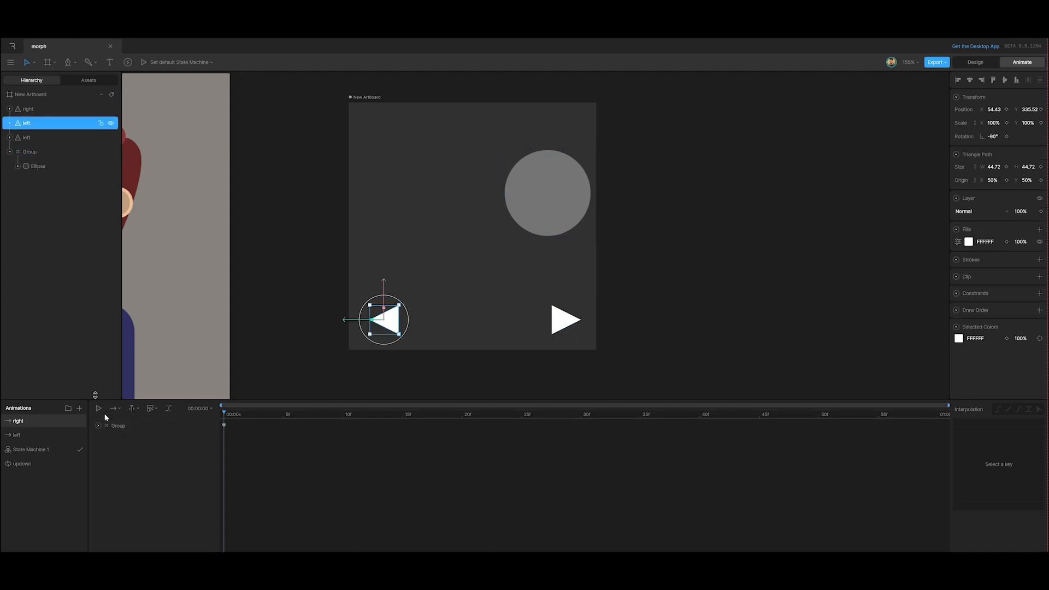
- Run State Machine 1 and test moving the circle sideways with the left and right arrows, then stop playback
left_click(29, 453)
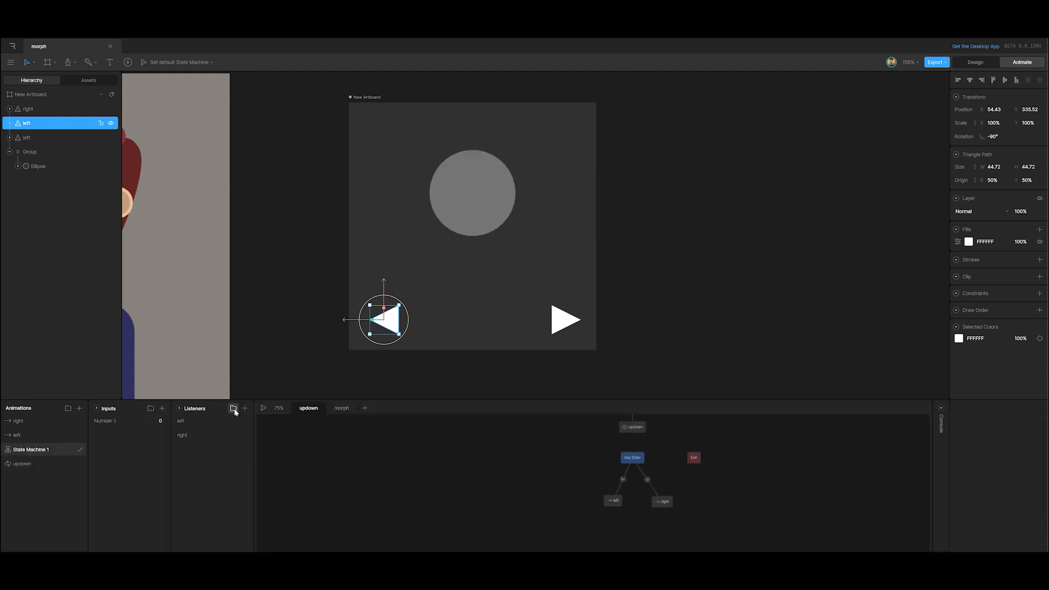
left_click(264, 410)
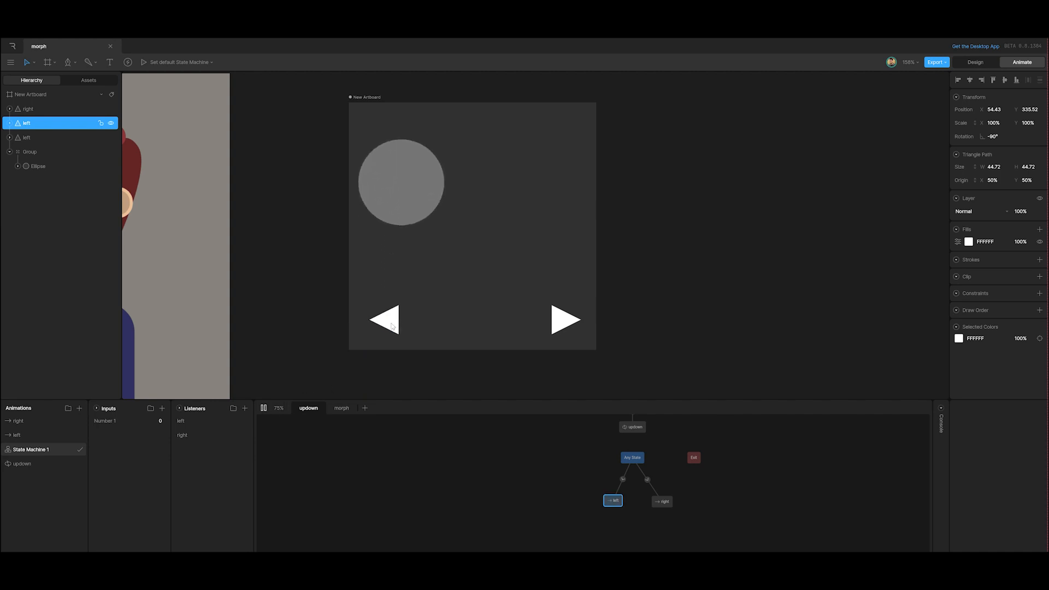
left_click(565, 321)
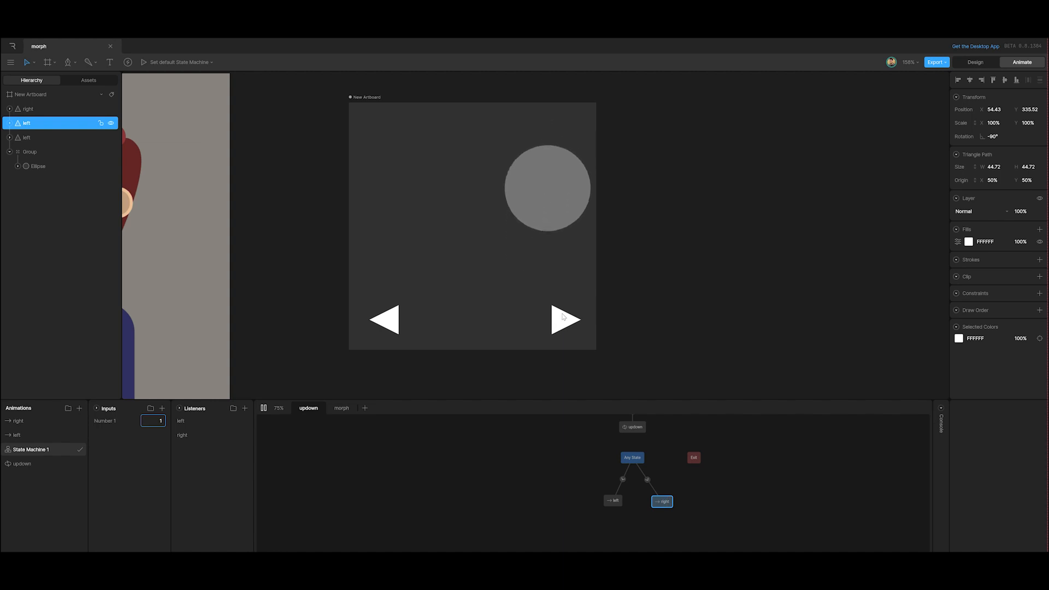
left_click(391, 326)
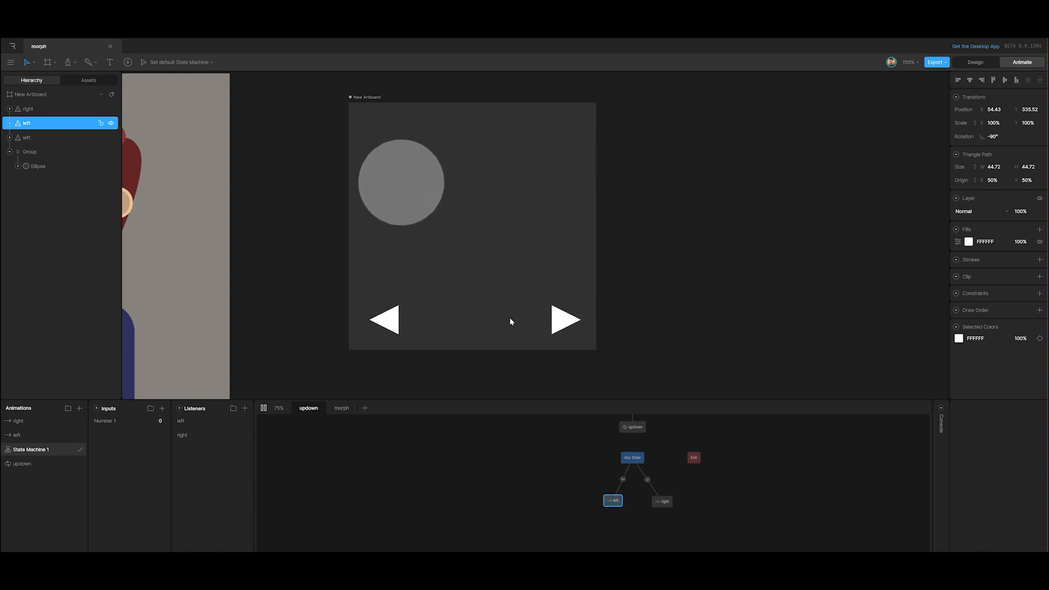
left_click(569, 323)
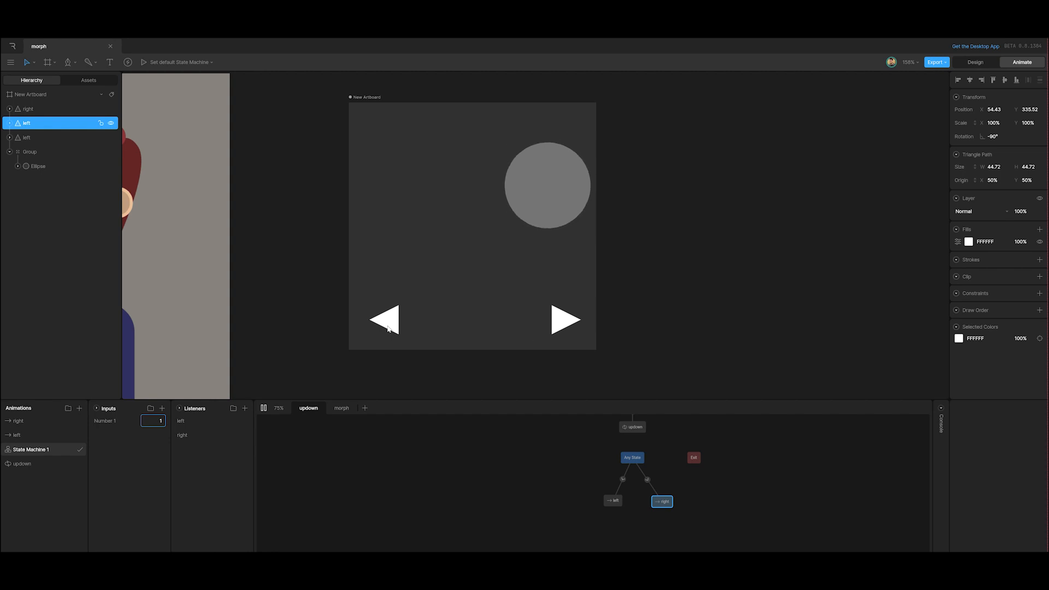
left_click(390, 328)
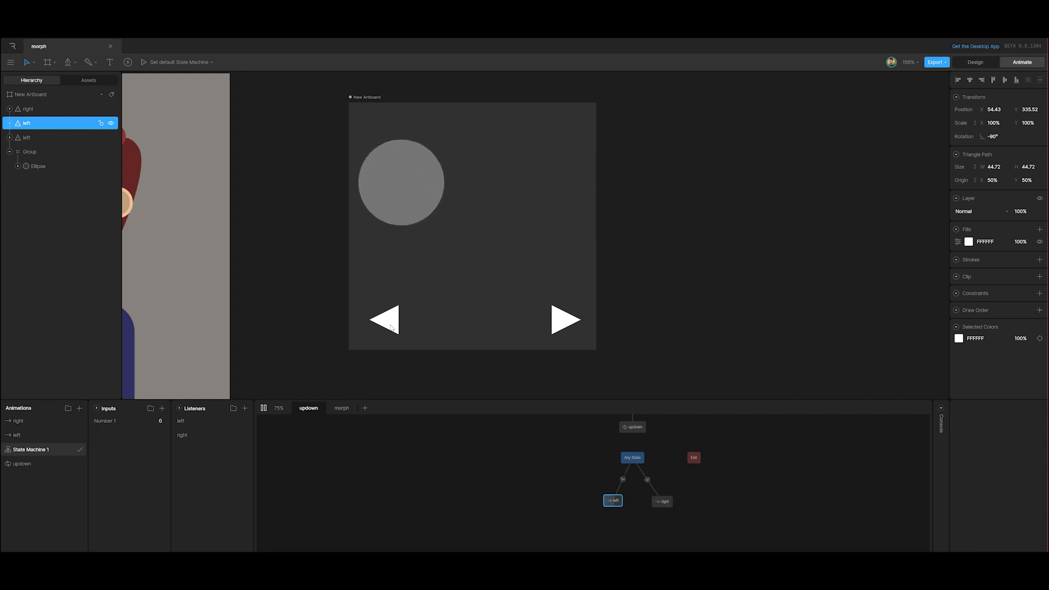
left_click(566, 323)
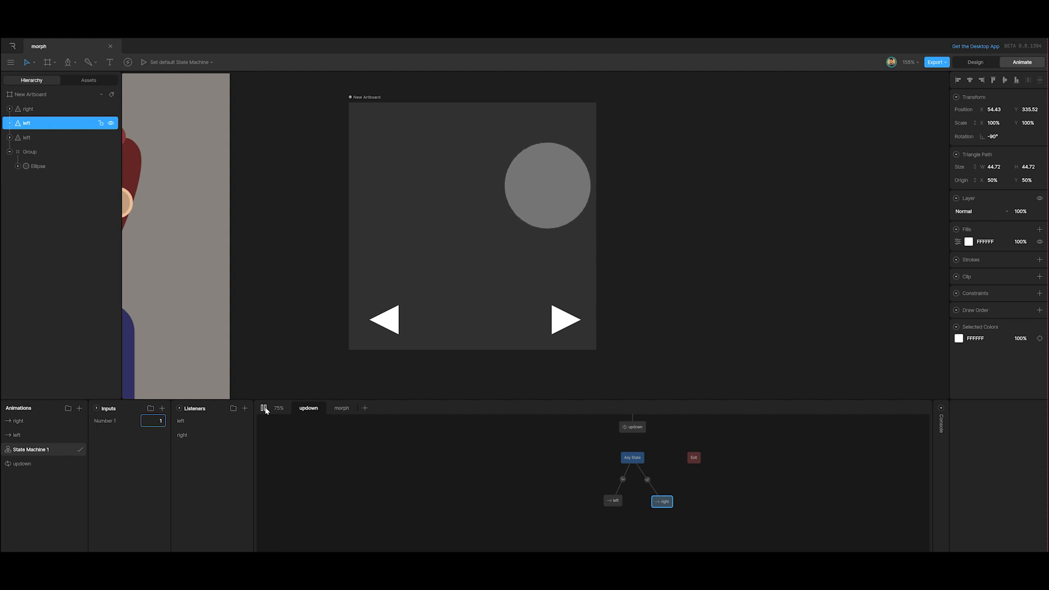
left_click(264, 408)
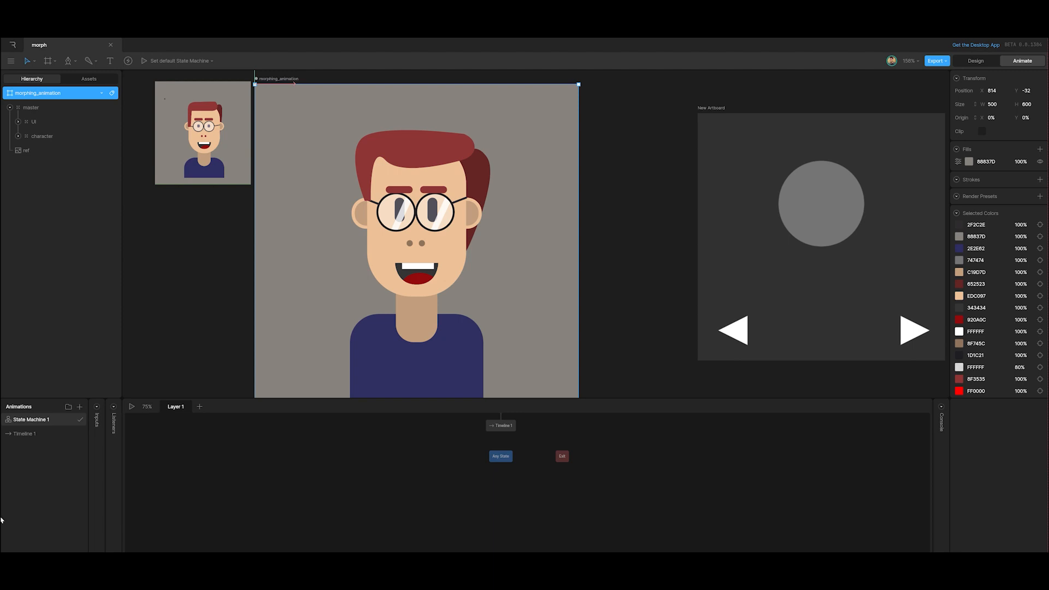
- Rename the morphing_animation artboard's Timeline 1 animation to basic_animation
left_click(33, 435)
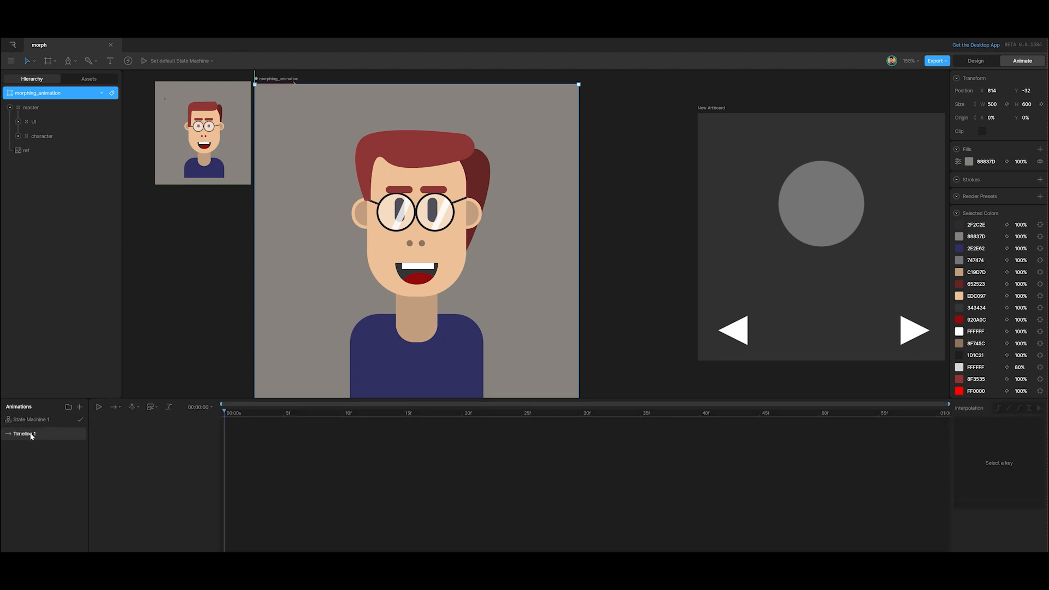
double_click(31, 436)
type("basic_animation")
left_click(303, 453)
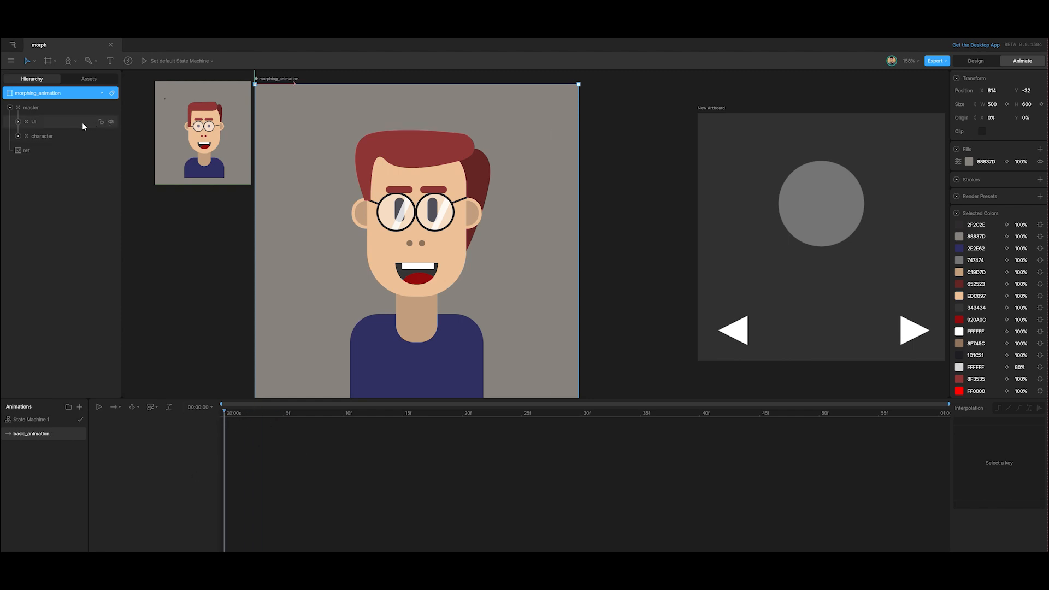
- Key the character's head group Y position at frame 0, and lower the head to Y -82.75 at frame 30
left_click(38, 136)
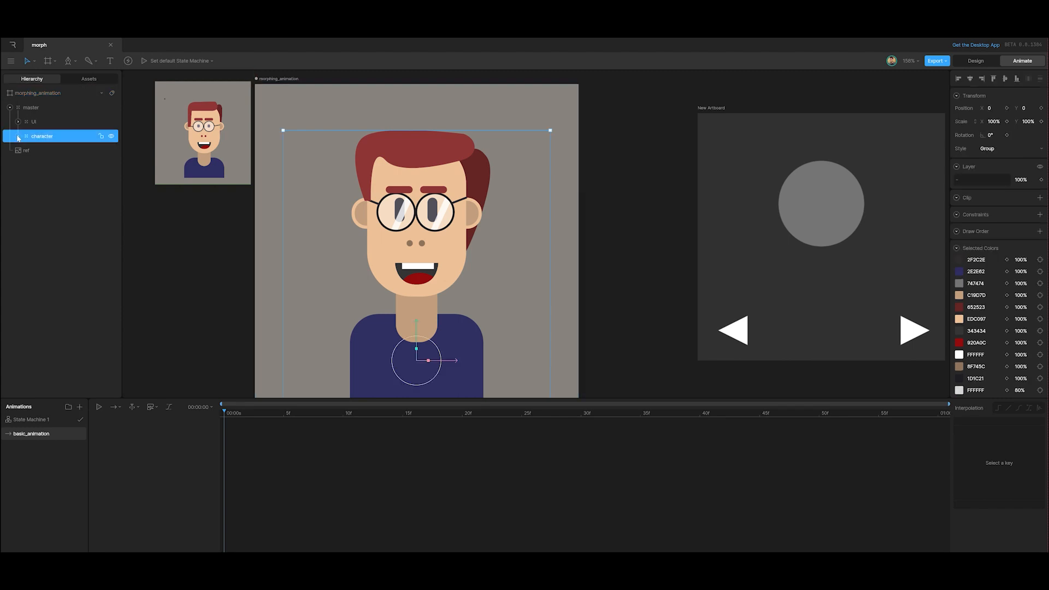
left_click(19, 137)
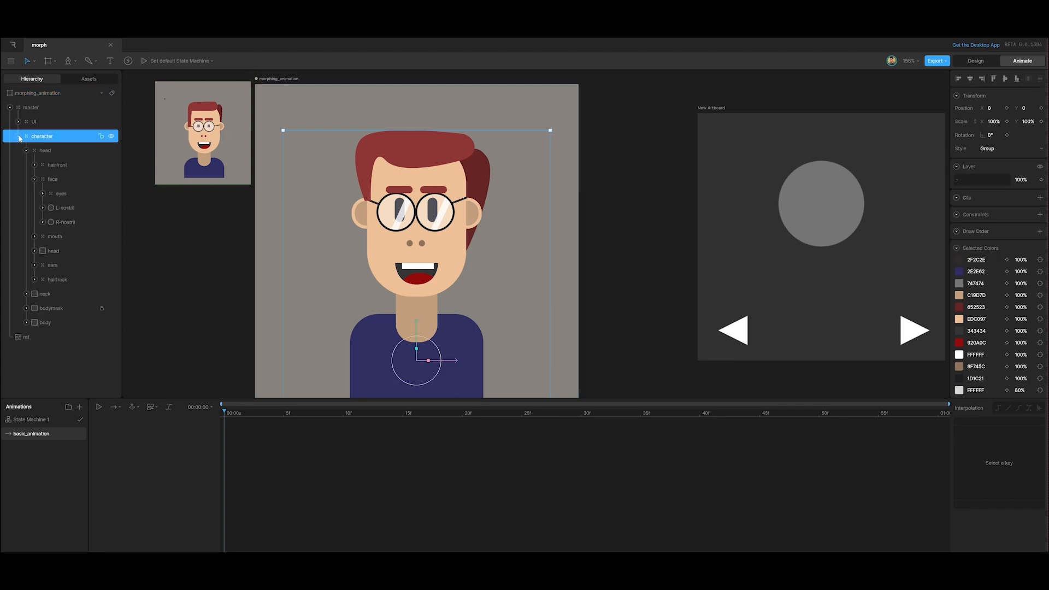
left_click(42, 151)
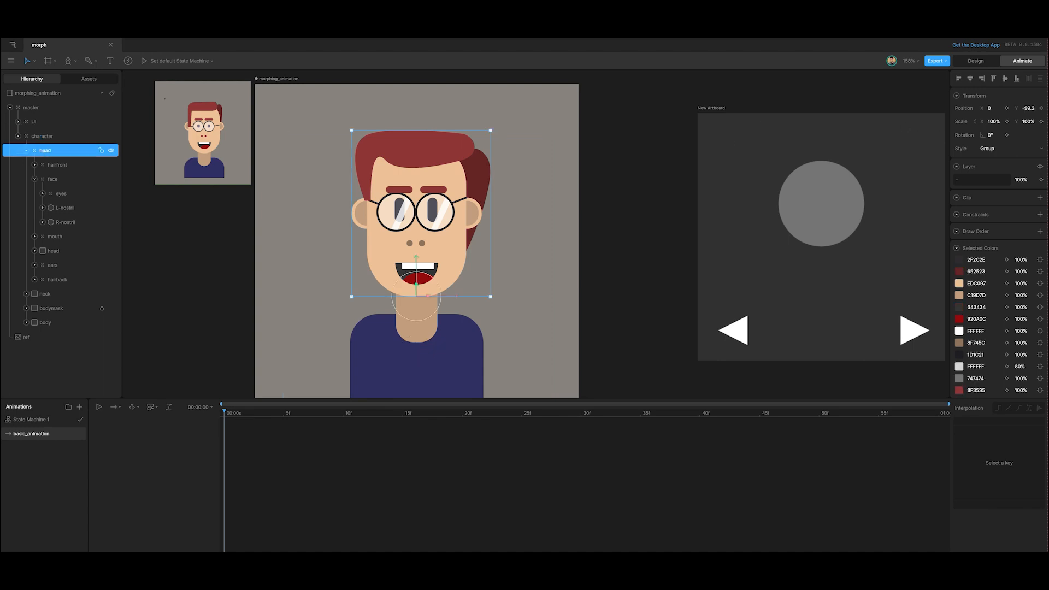
left_click(1042, 109)
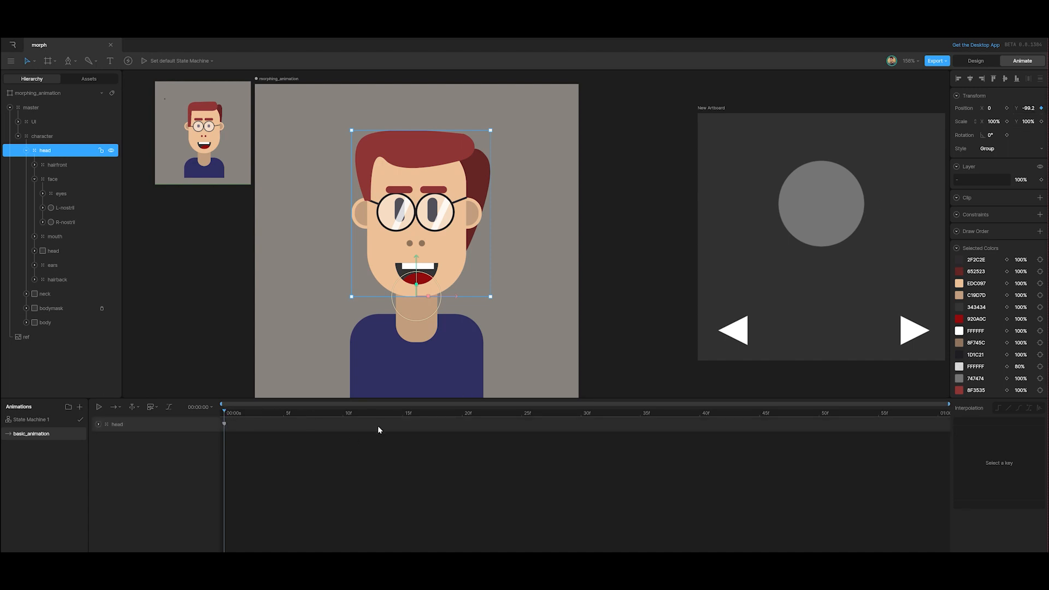
left_click_drag(226, 415, 581, 430)
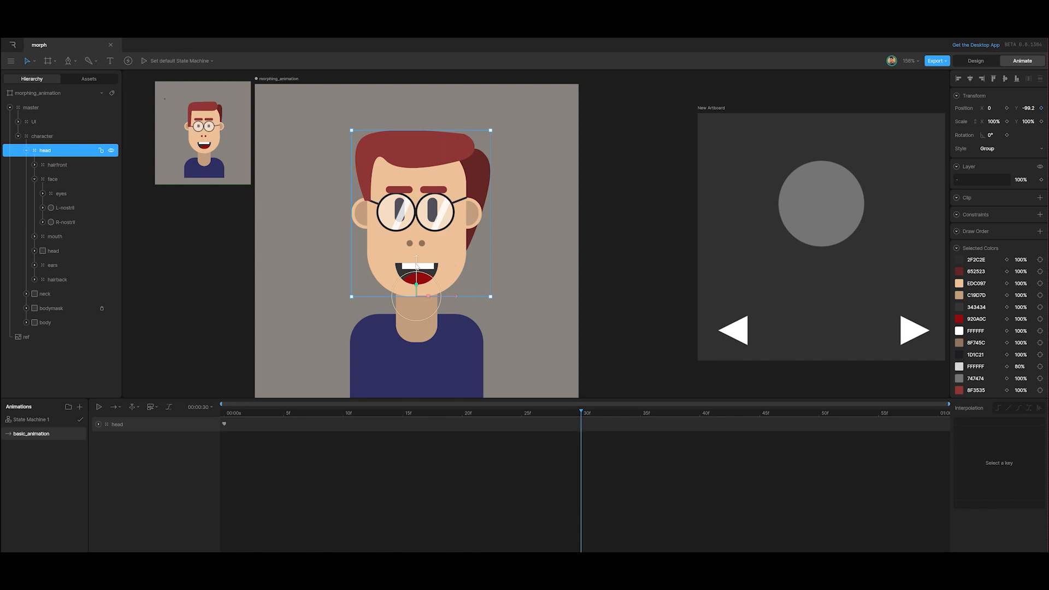
left_click_drag(416, 266, 417, 279)
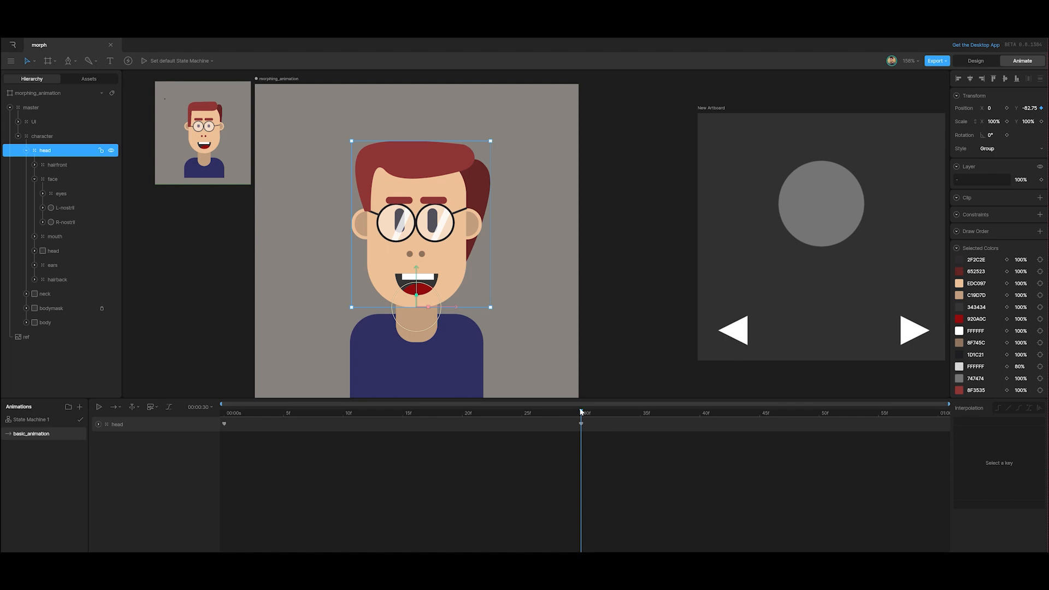
- Copy the head's first keyframe to the one-second mark and set basic_animation to Loop
left_click_drag(579, 431, 965, 432)
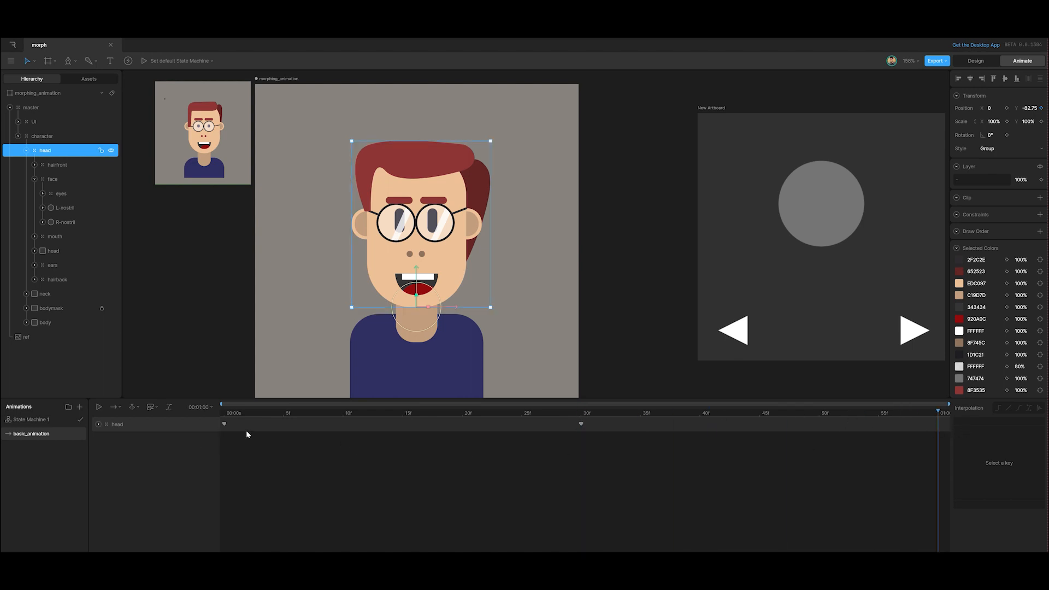
left_click_drag(243, 439, 210, 424)
key("ctrl+c")
key("ctrl+v")
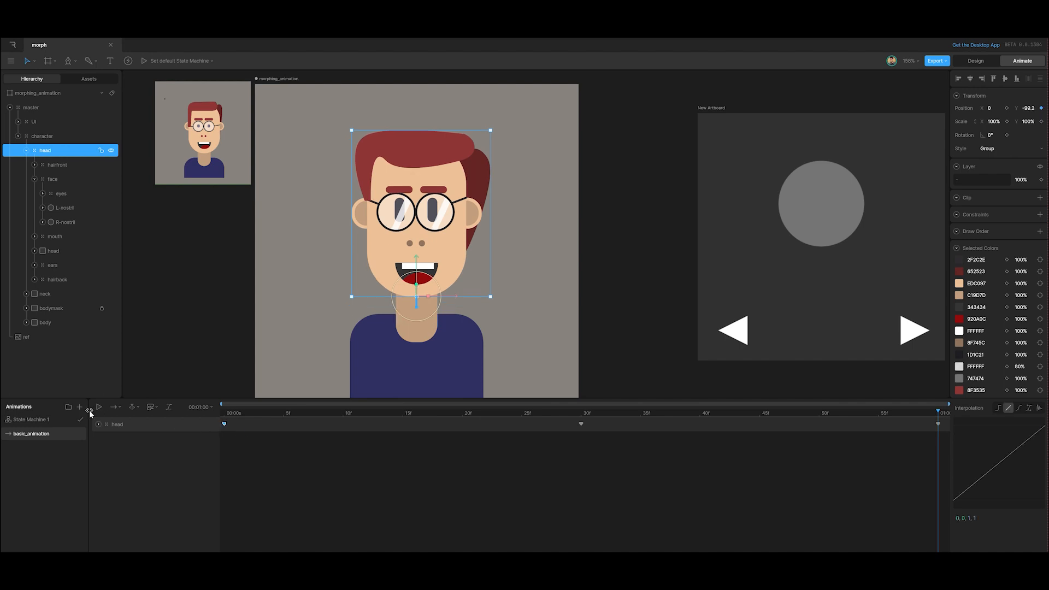
left_click(119, 409)
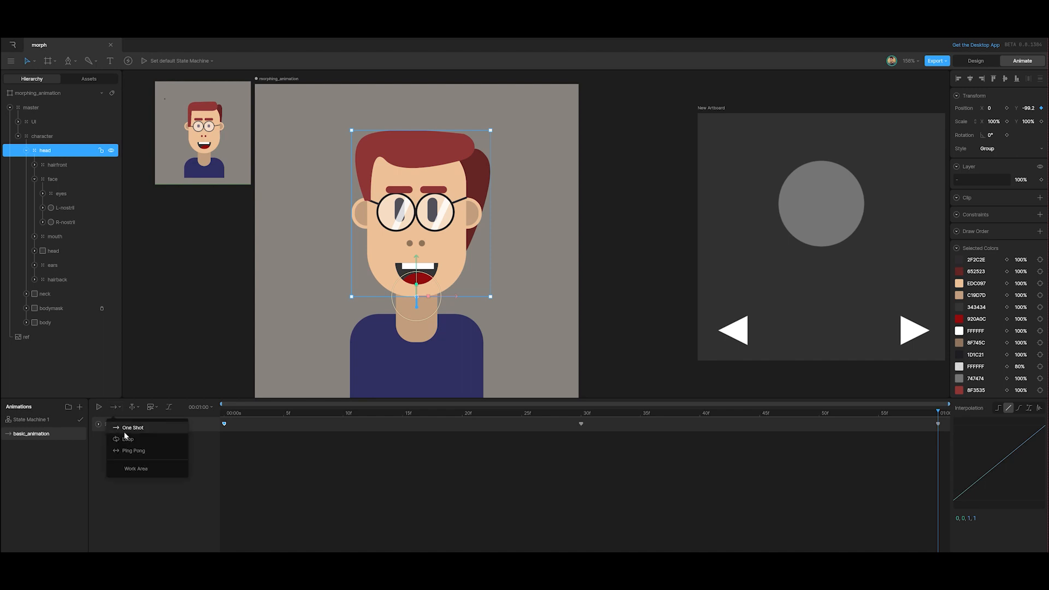
left_click(125, 439)
- Apply a smooth S-curve interpolation (.42, 0, .58, 1) to all head keyframes, preview the loop, and return to frame 0
left_click_drag(944, 441, 217, 421)
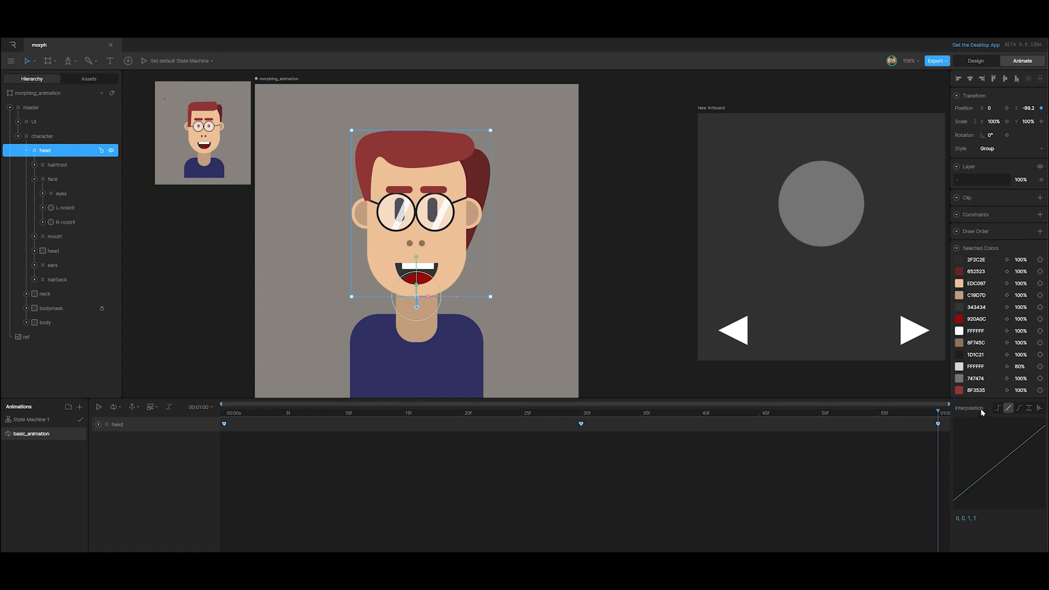
left_click(1019, 409)
left_click(99, 407)
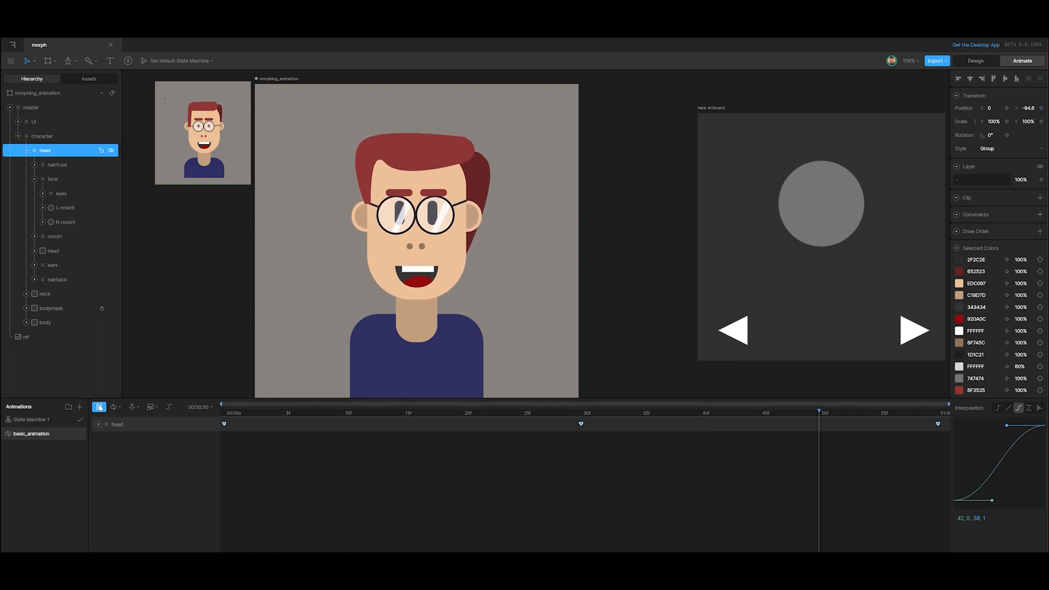
left_click(100, 408)
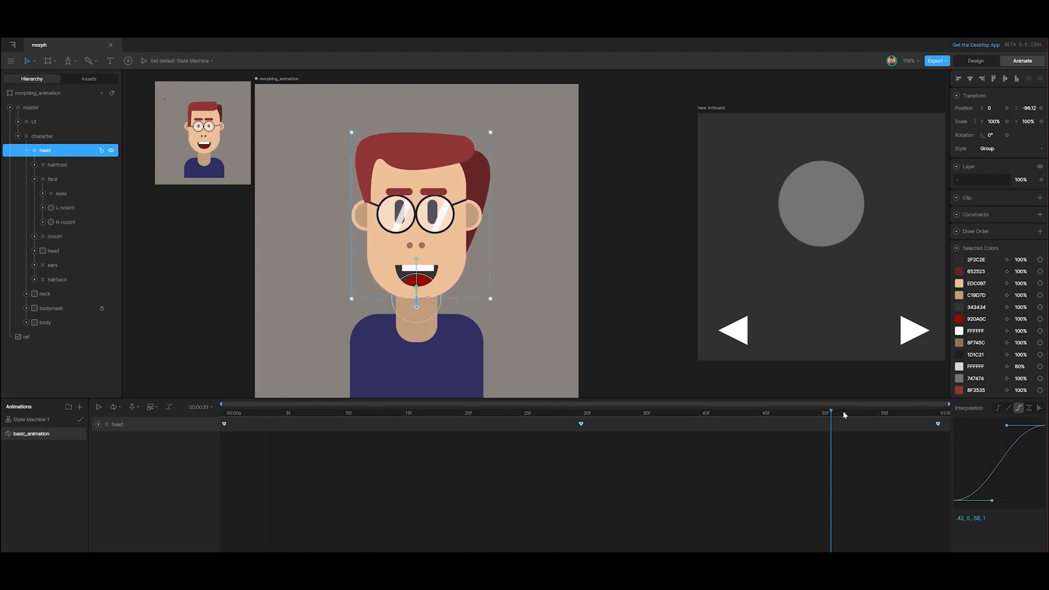
left_click_drag(842, 415, 208, 434)
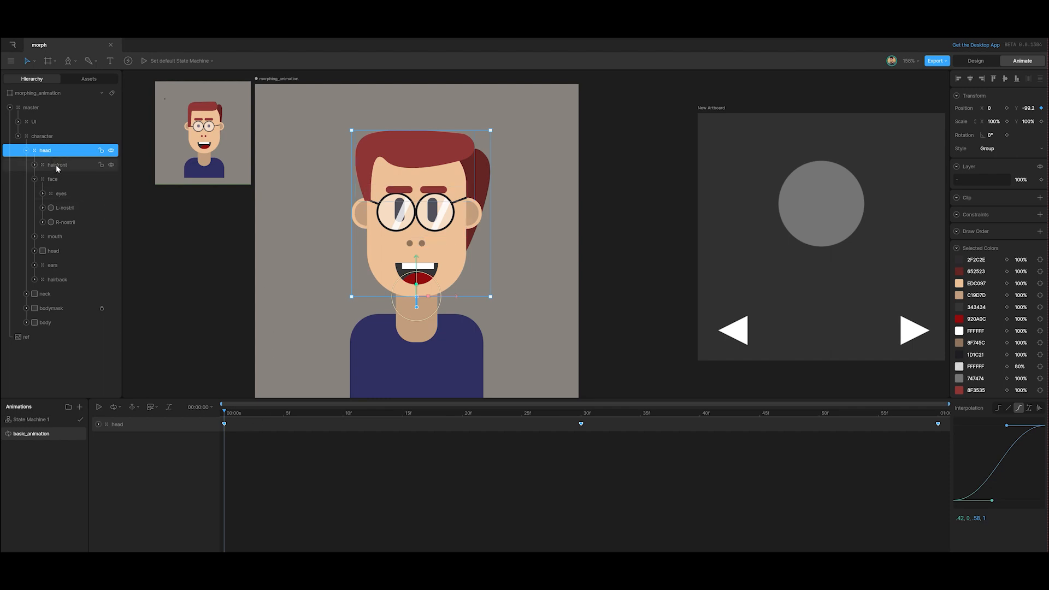
- Key the face group's Y position at frame 0
left_click(54, 179)
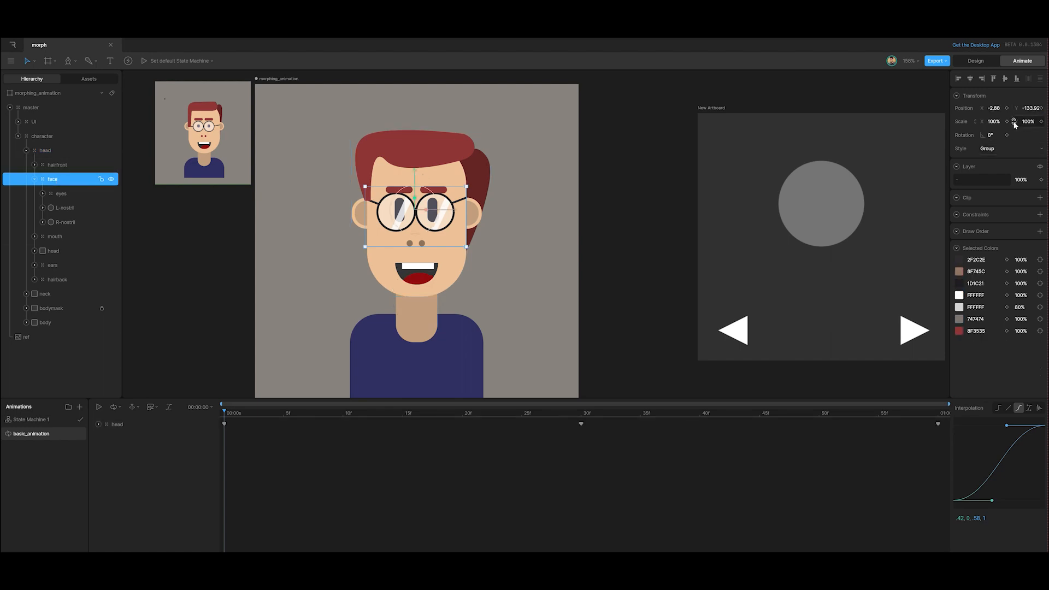
left_click(1042, 108)
- Try to lower the face group to Y -119.43 at frame 30, and undo the move
left_click(236, 412)
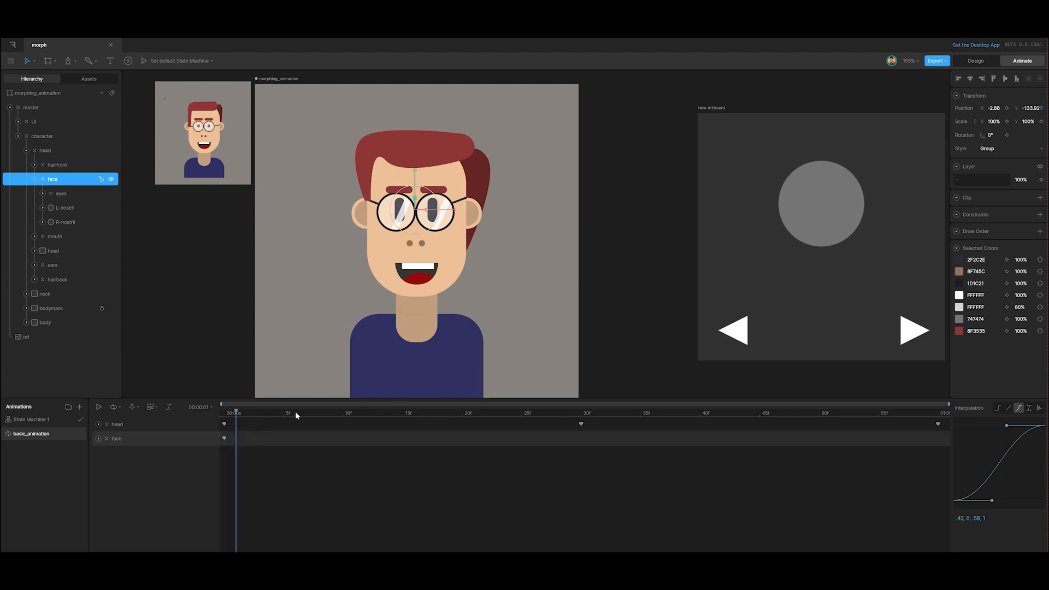
left_click_drag(295, 412, 581, 414)
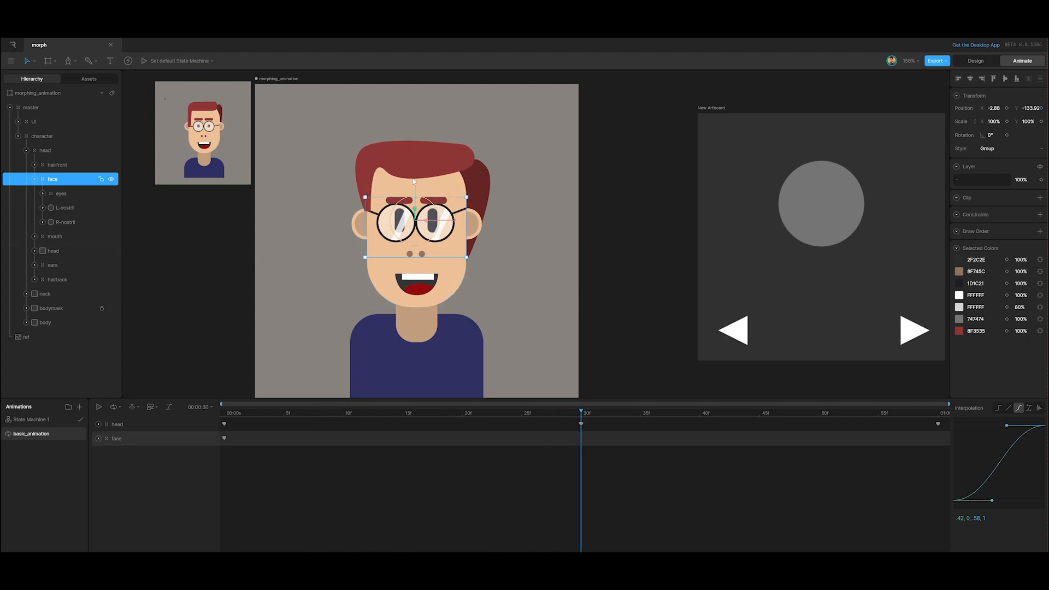
left_click_drag(414, 185, 415, 194)
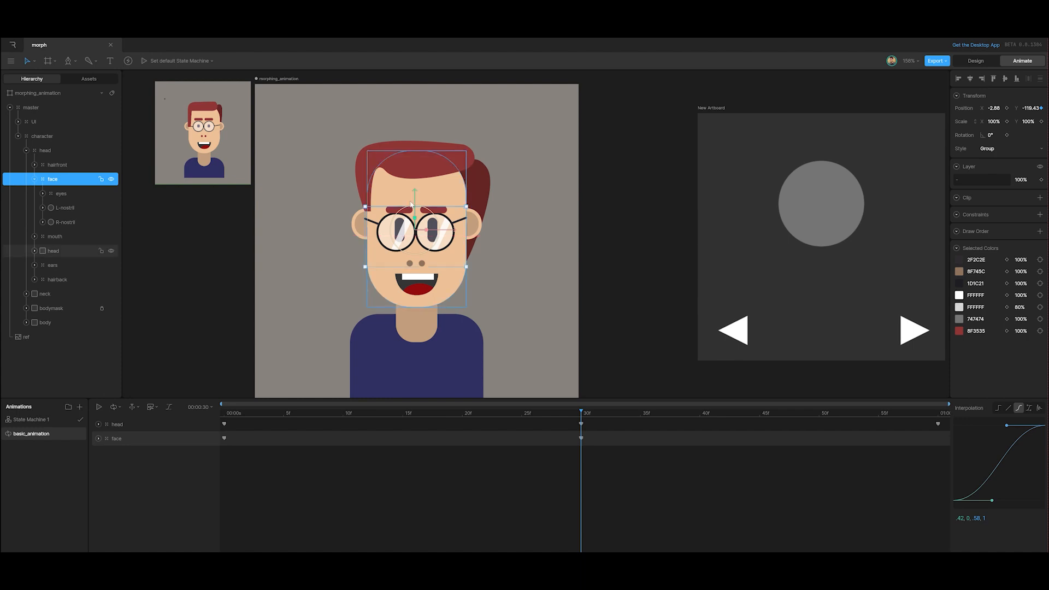
key("ctrl+z")
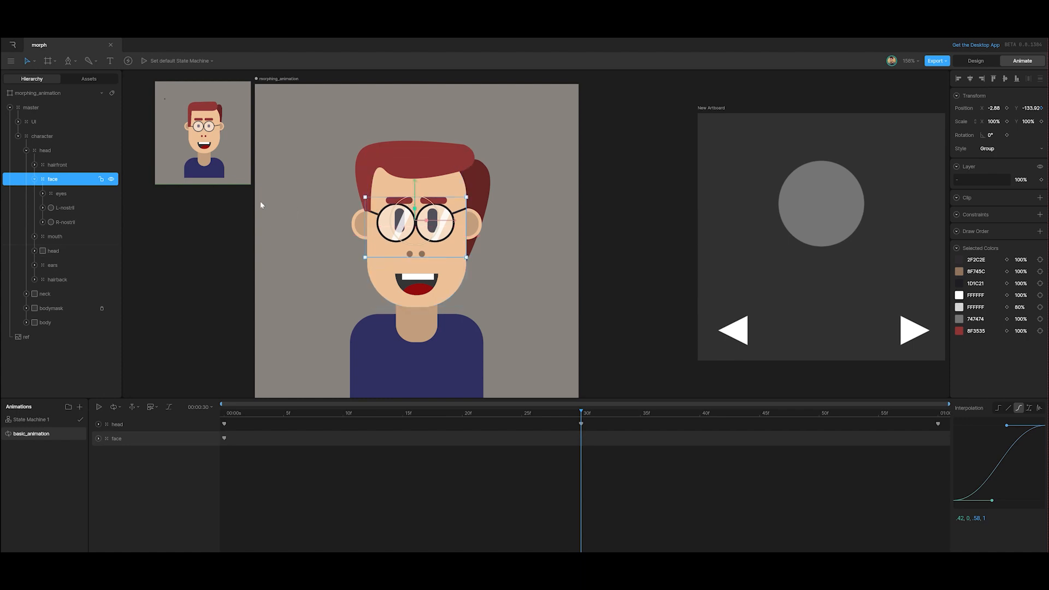
- Move the mouth group into the face group, above the eyes
left_click(51, 237)
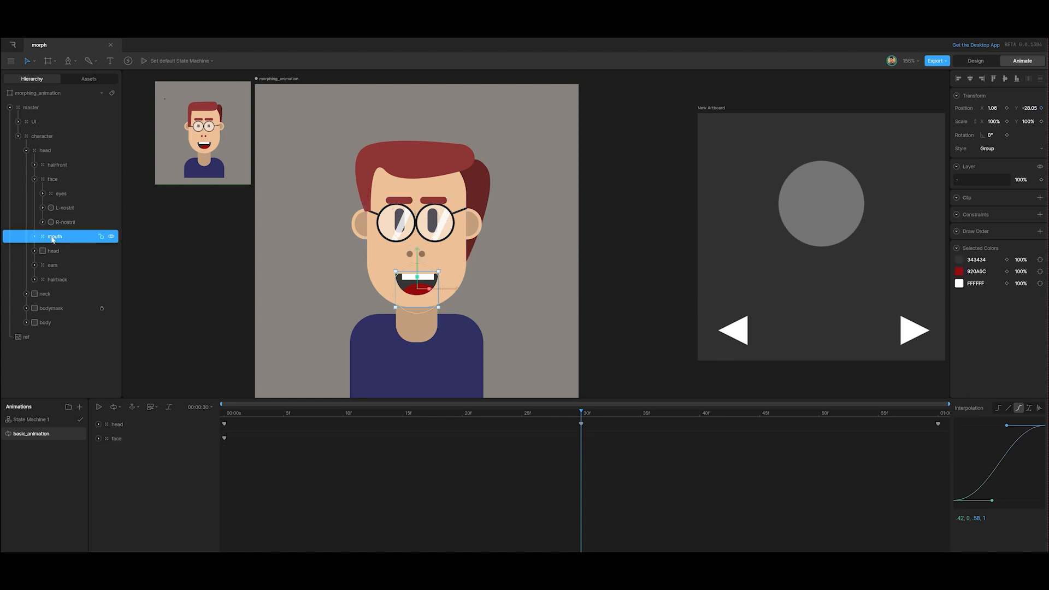
left_click_drag(53, 239, 60, 200)
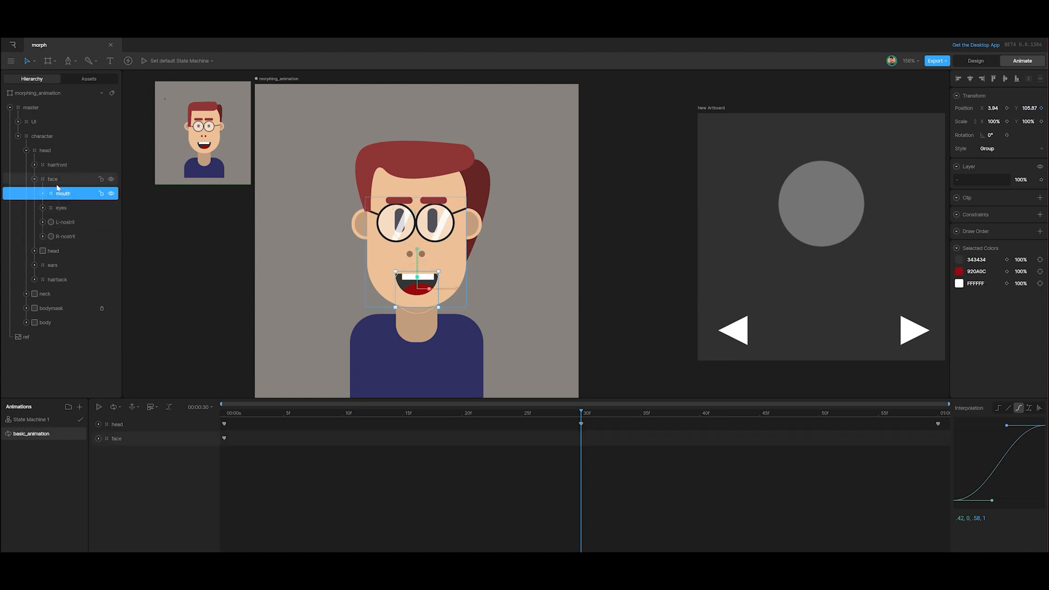
- Lower the face group to about Y -128.02 at frame 30 and raise it to about Y -142.78 at frame 0
left_click(56, 180)
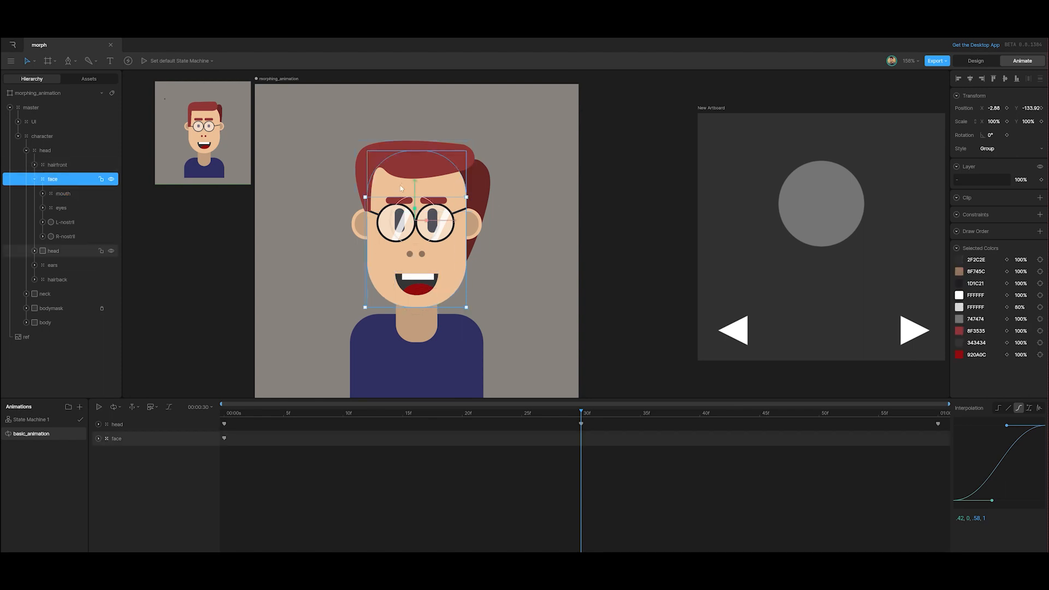
left_click_drag(415, 191, 412, 196)
left_click_drag(581, 421, 225, 422)
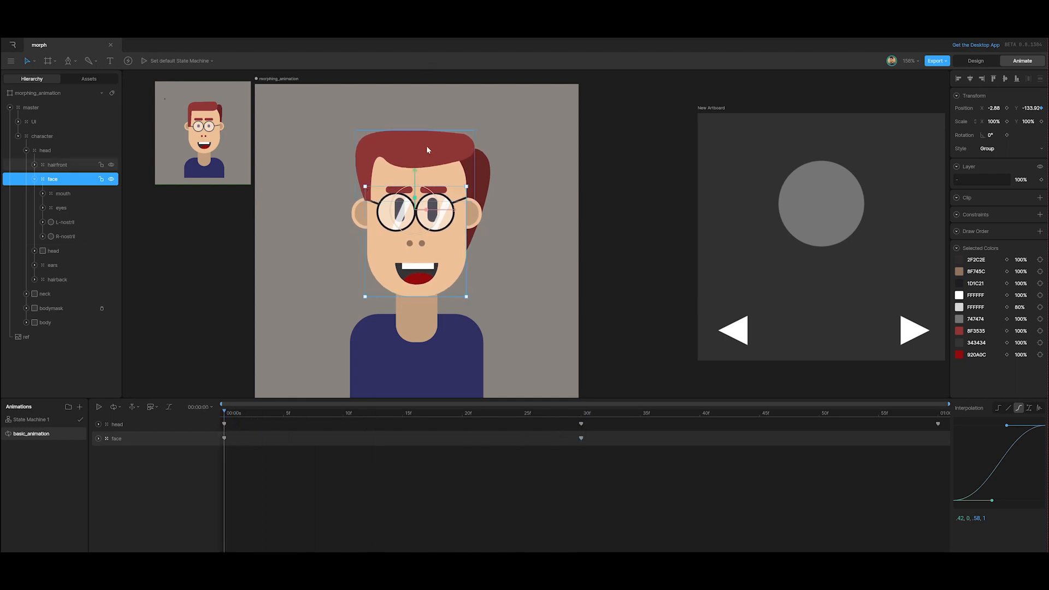
left_click_drag(414, 171, 415, 166)
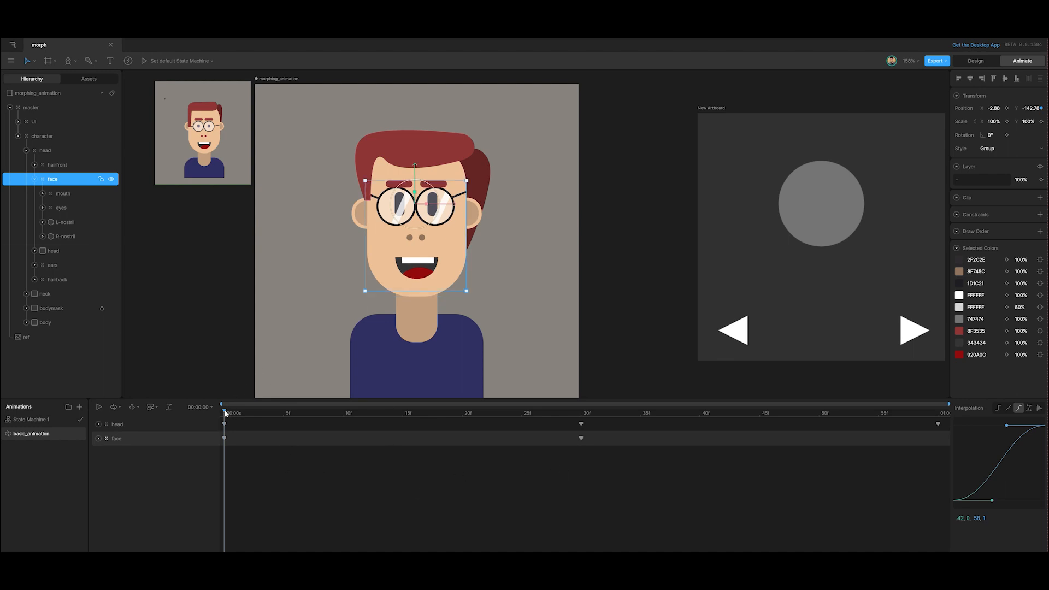
- Copy the face group's frame 0 keyframe to the one-second mark
left_click_drag(226, 414, 957, 450)
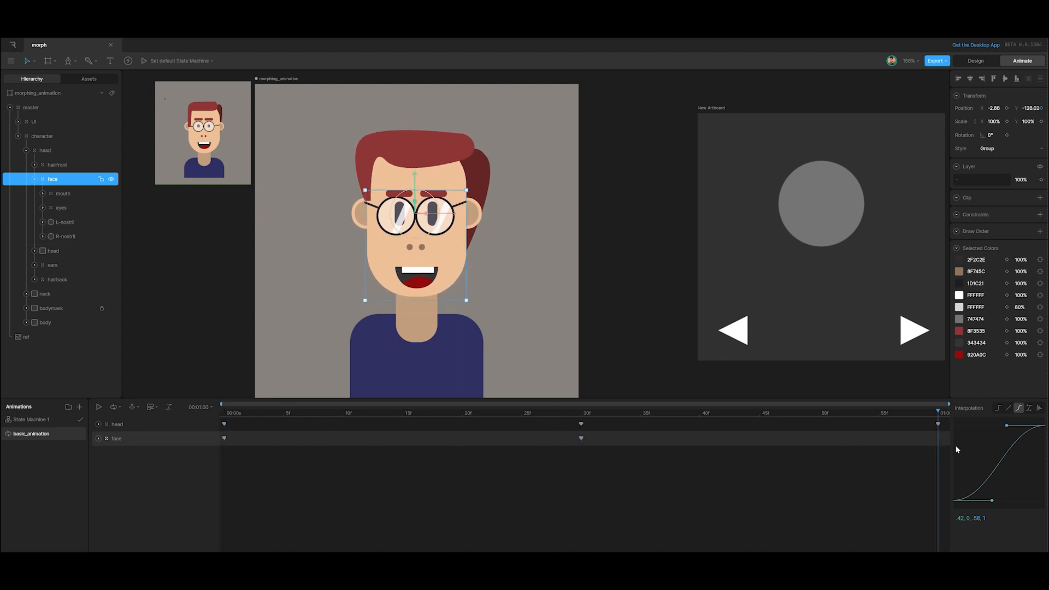
left_click_drag(244, 465, 211, 447)
key("ctrl+c")
key("ctrl+v")
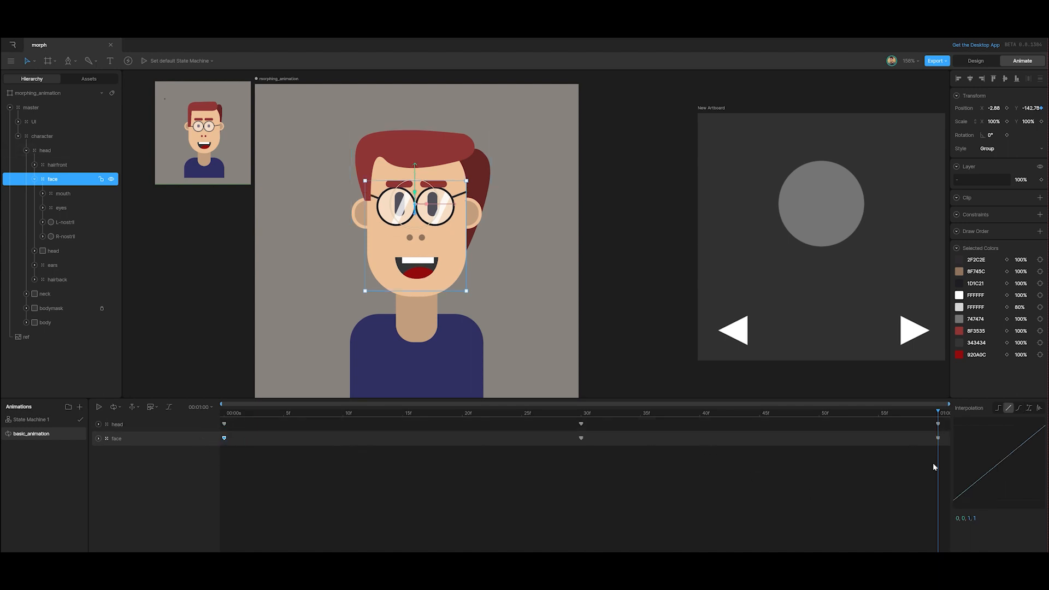
- Apply cubic interpolation (.42, 0, .58, 1) to all face keyframes and preview the loop
left_click_drag(940, 459, 165, 434)
left_click(1019, 409)
key("space")
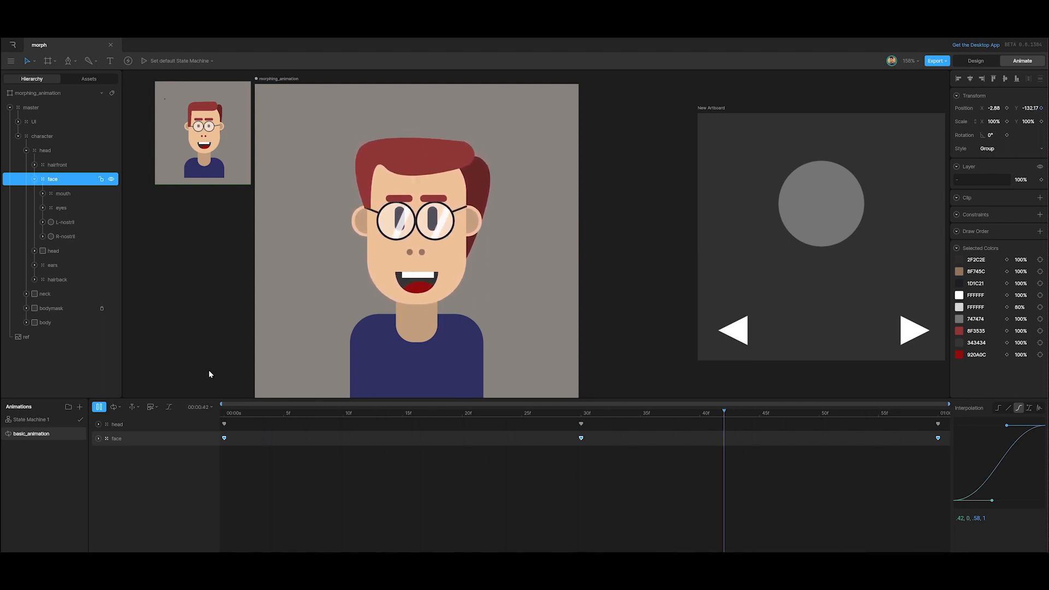
key("space")
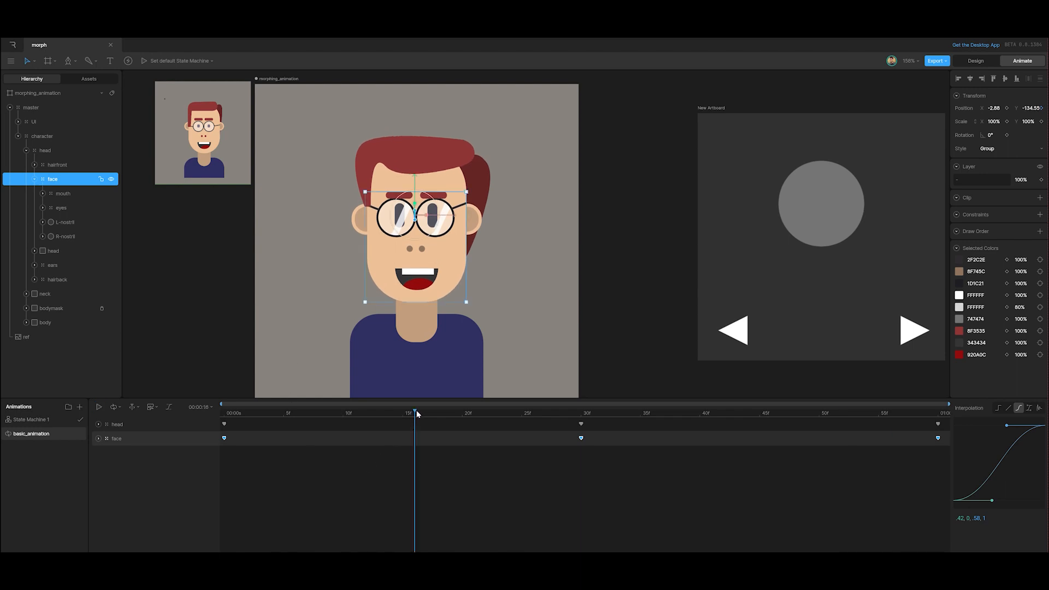
left_click_drag(413, 415, 190, 414)
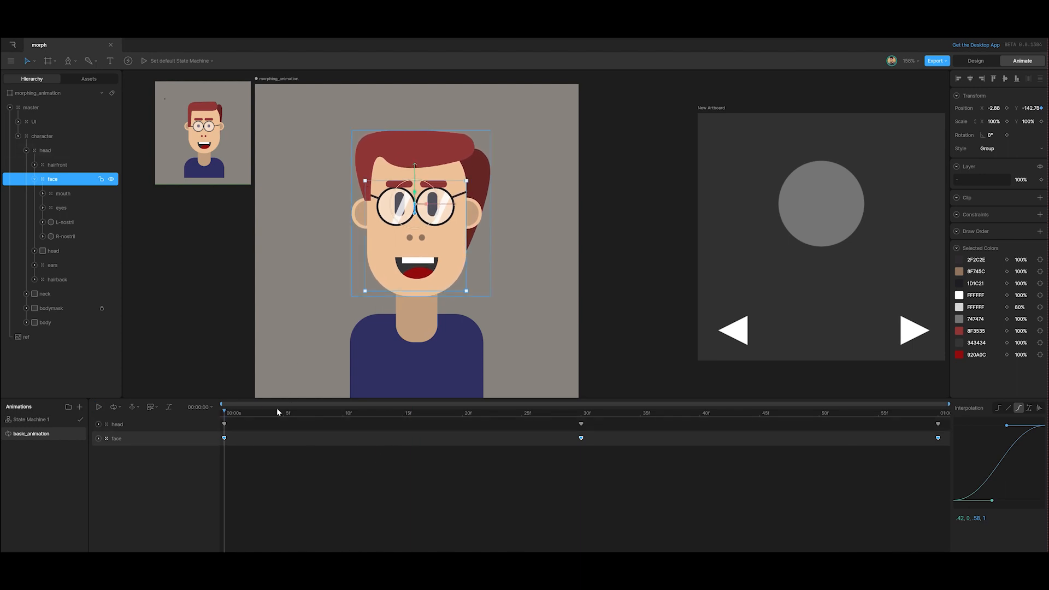
- Key the ears group's Y position at frame 0
left_click(50, 264)
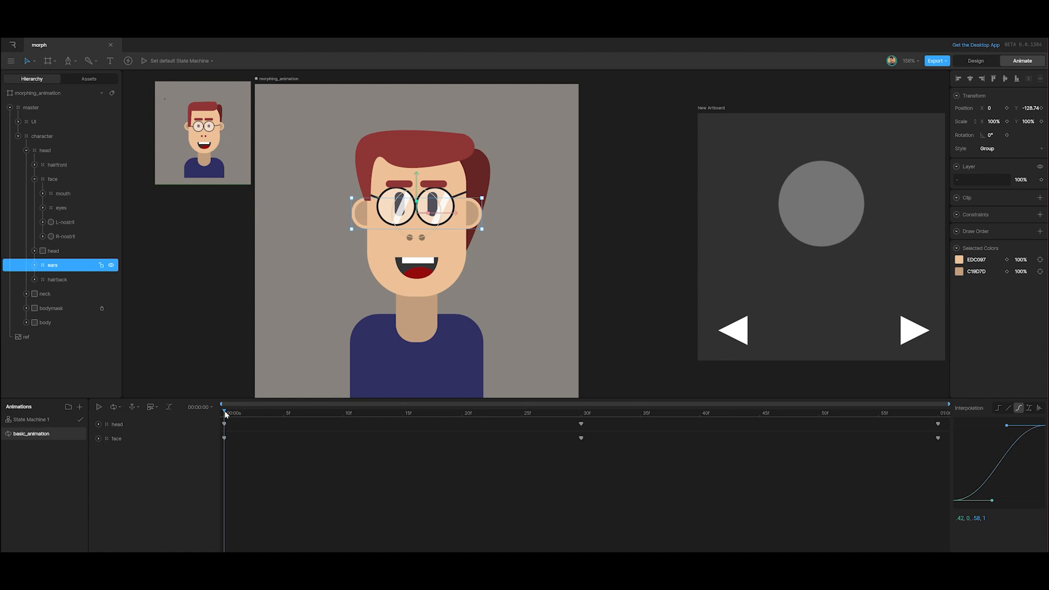
left_click_drag(225, 414, 579, 415)
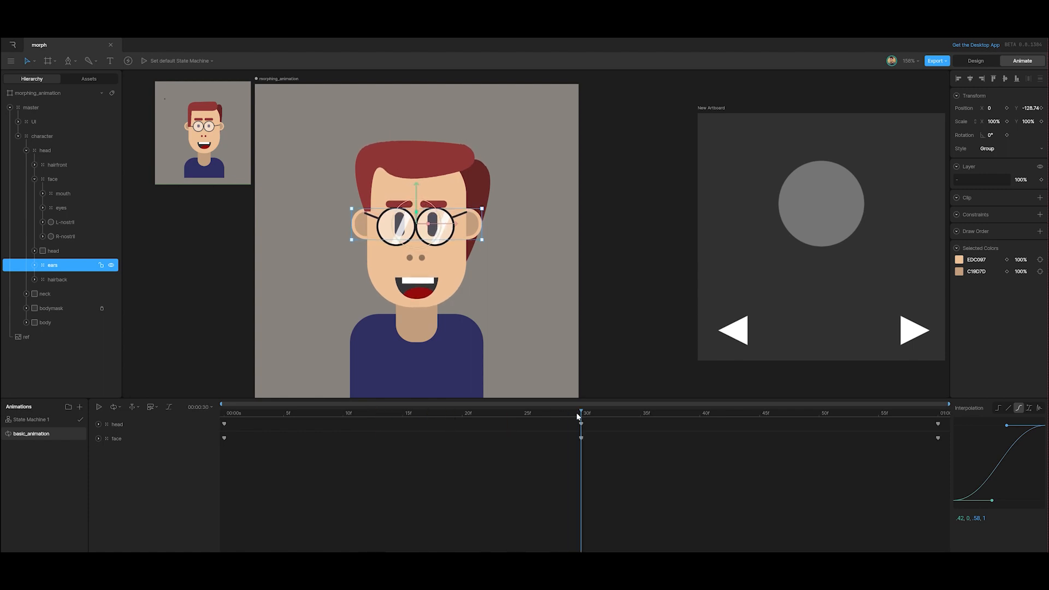
left_click_drag(578, 416, 183, 449)
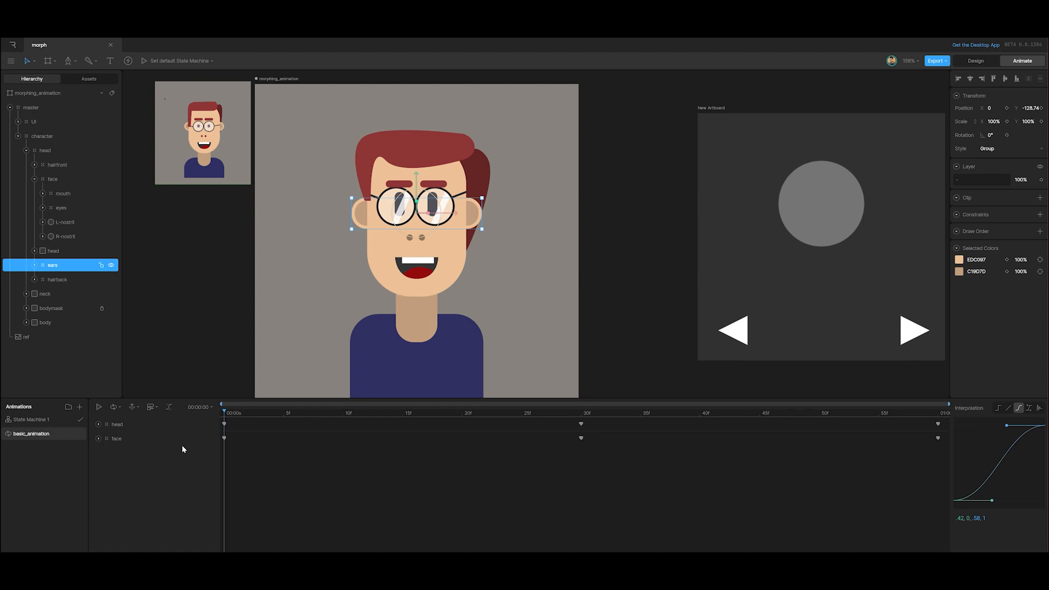
left_click(1042, 109)
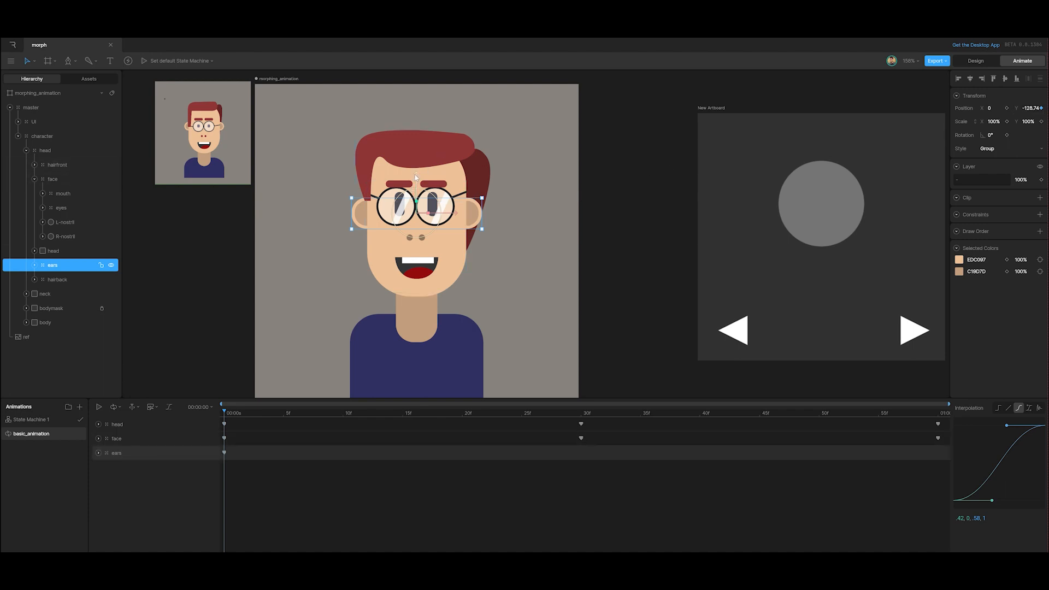
- Lower the ears group to about Y -123.84 at frame 0 and raise it to about Y -141.17 at frame 30
left_click_drag(415, 175, 411, 182)
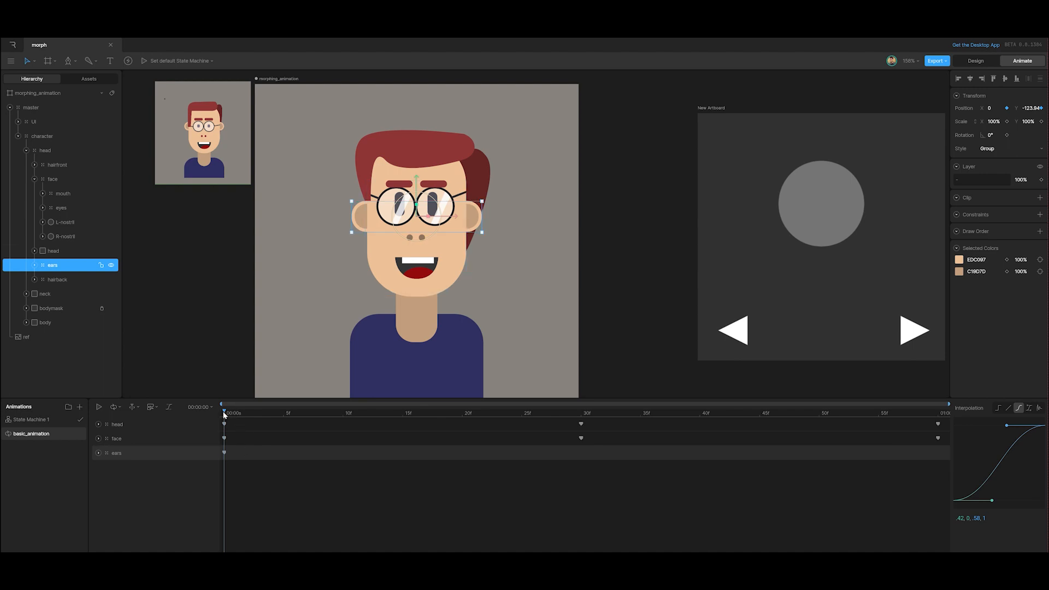
left_click_drag(224, 416, 584, 416)
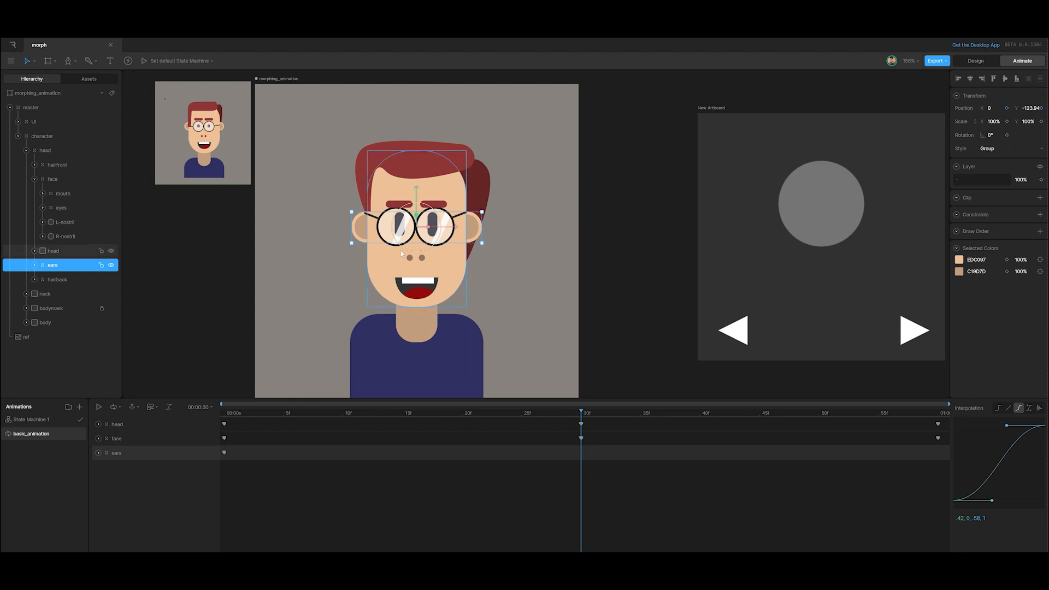
left_click_drag(421, 191, 416, 179)
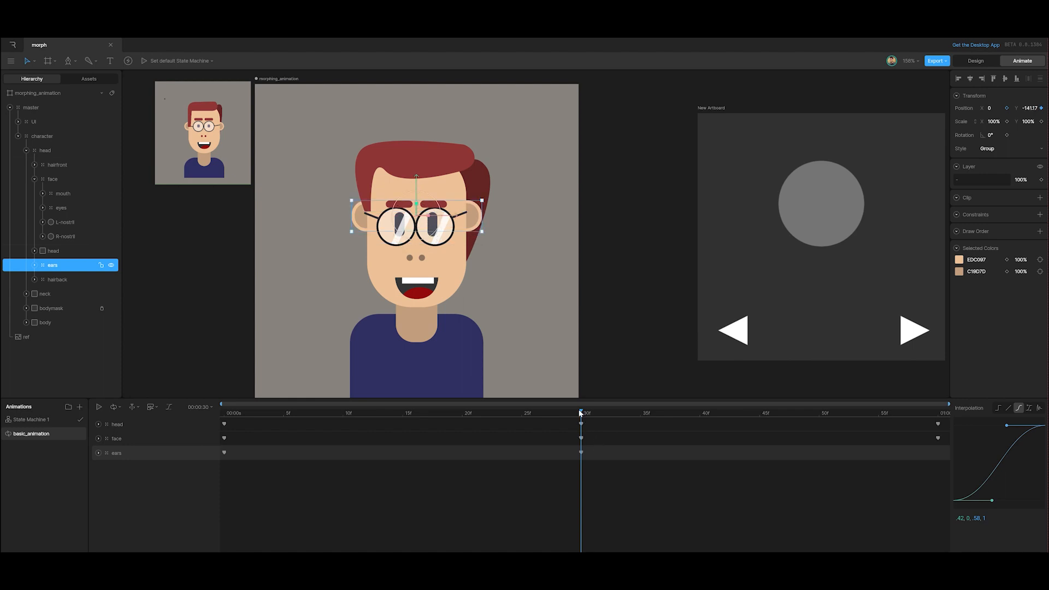
- Copy the ears group's frame 0 keyframe to the one-second mark
left_click_drag(580, 414, 939, 416)
left_click_drag(232, 464, 199, 449)
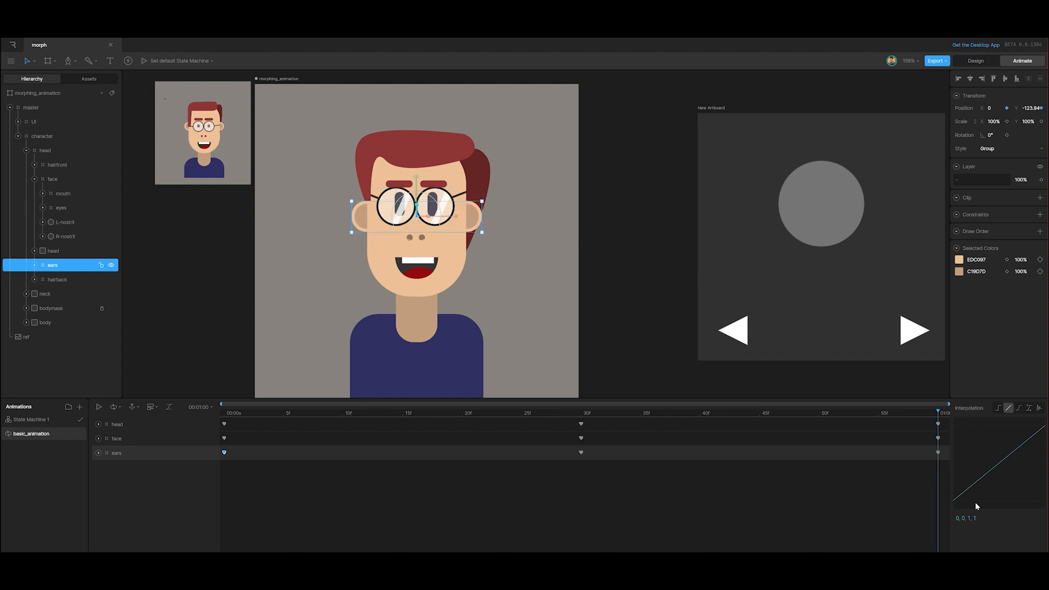
- Apply cubic interpolation (.42, 0, .58, 1) to all ears keyframes and preview the loop
left_click_drag(947, 475, 157, 451)
left_click(1019, 408)
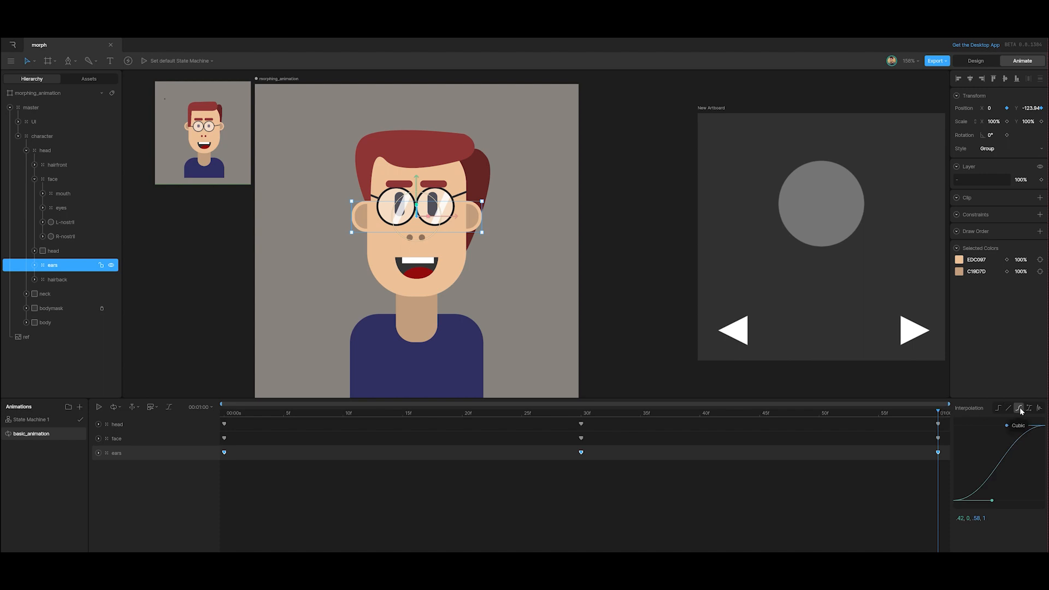
key("space")
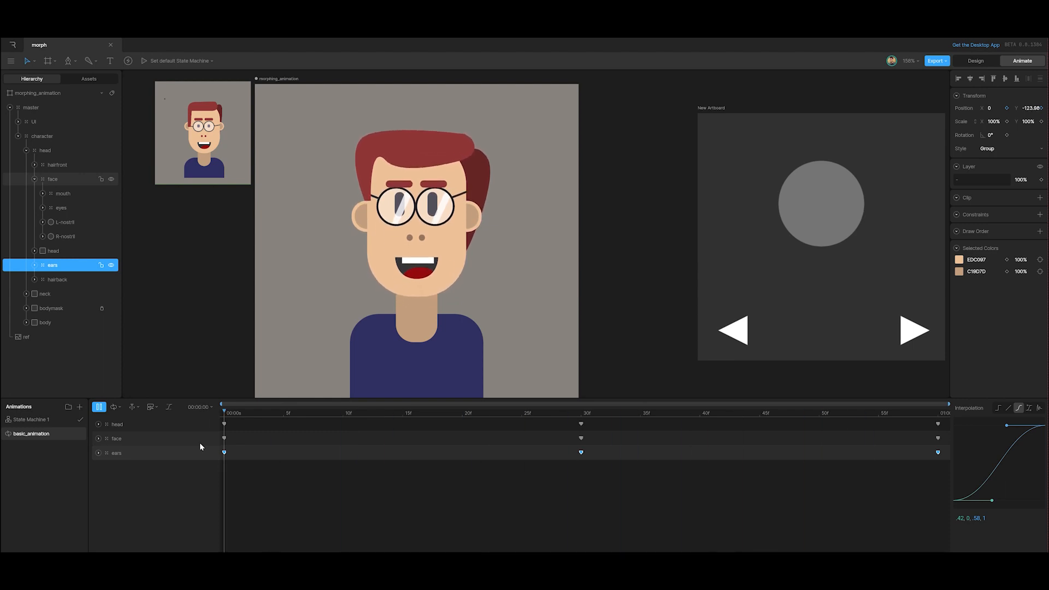
key("space")
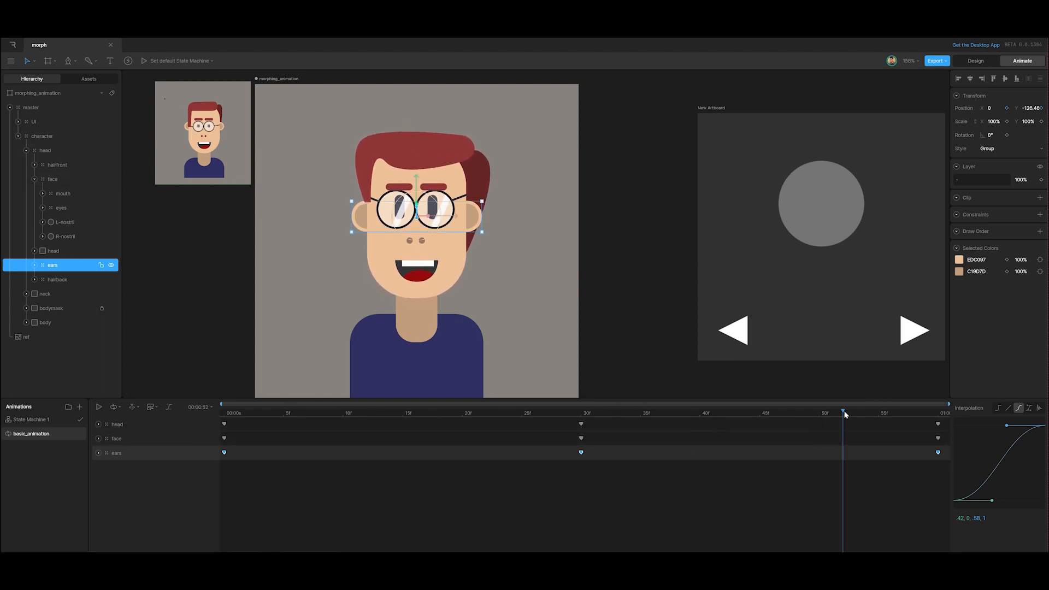
- Exaggerate the ears' motion by moving the group to about Y -118.42 at frame 0 and about Y -142.74 at frame 30
left_click_drag(845, 414, 210, 391)
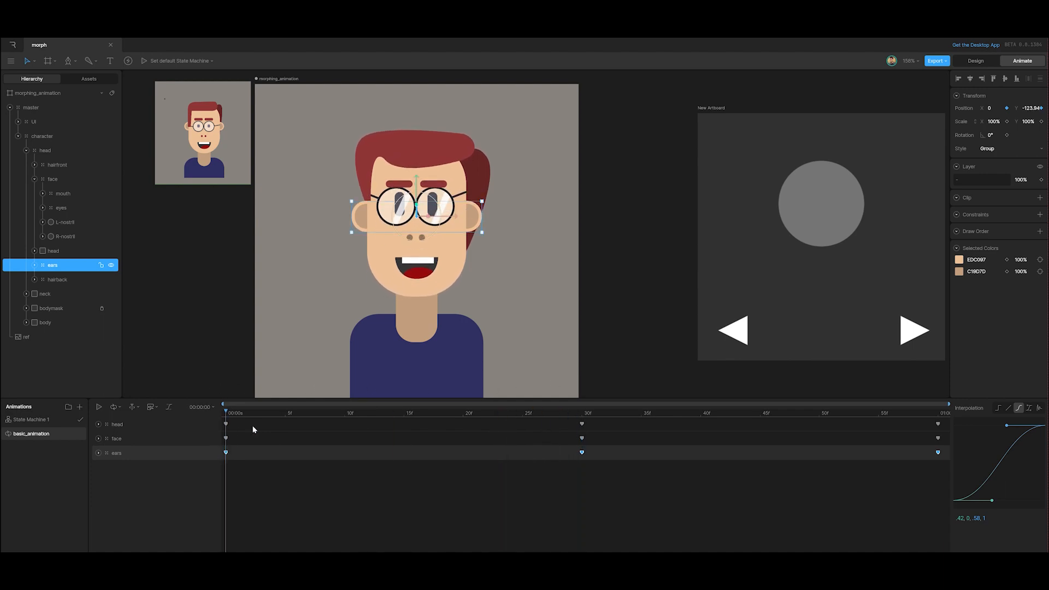
left_click_drag(417, 185, 417, 188)
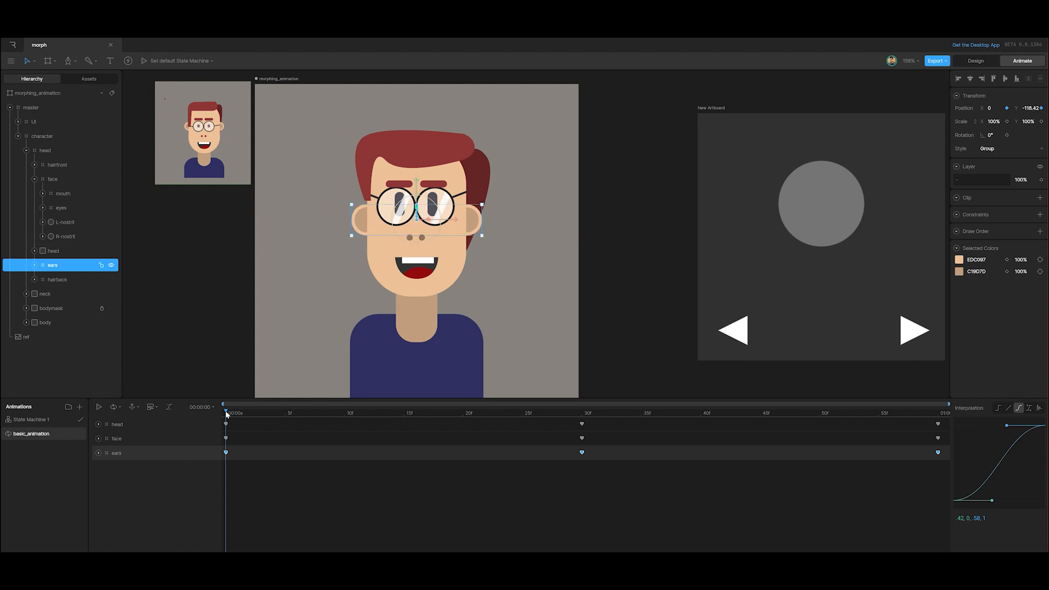
left_click_drag(227, 415, 583, 420)
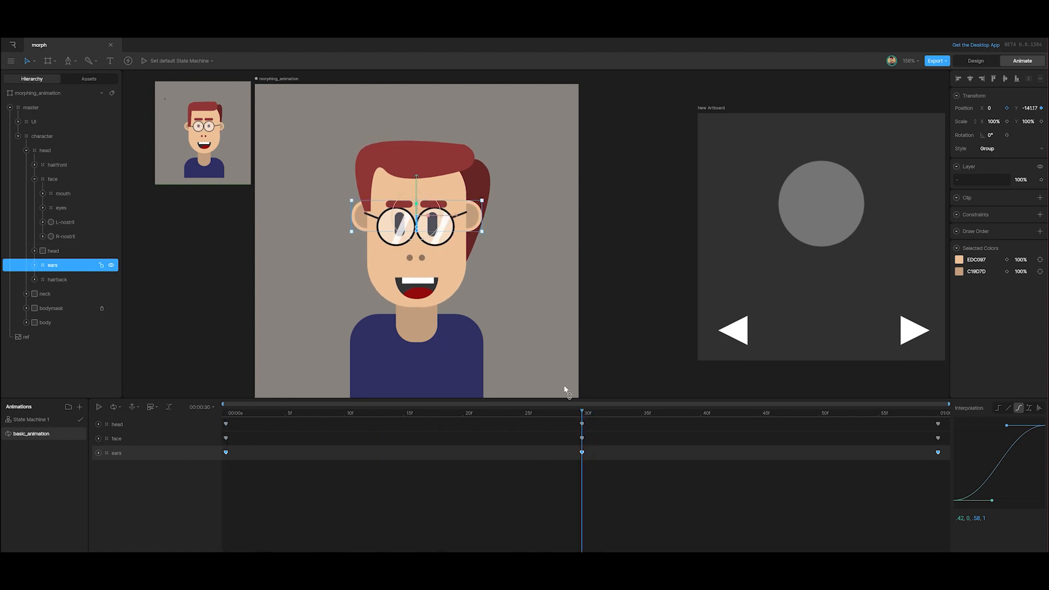
left_click_drag(415, 182, 418, 181)
- Replace the ears' one-second keyframe with a copy of the adjusted frame 0 keyframe and preview the loop
left_click_drag(584, 414, 937, 433)
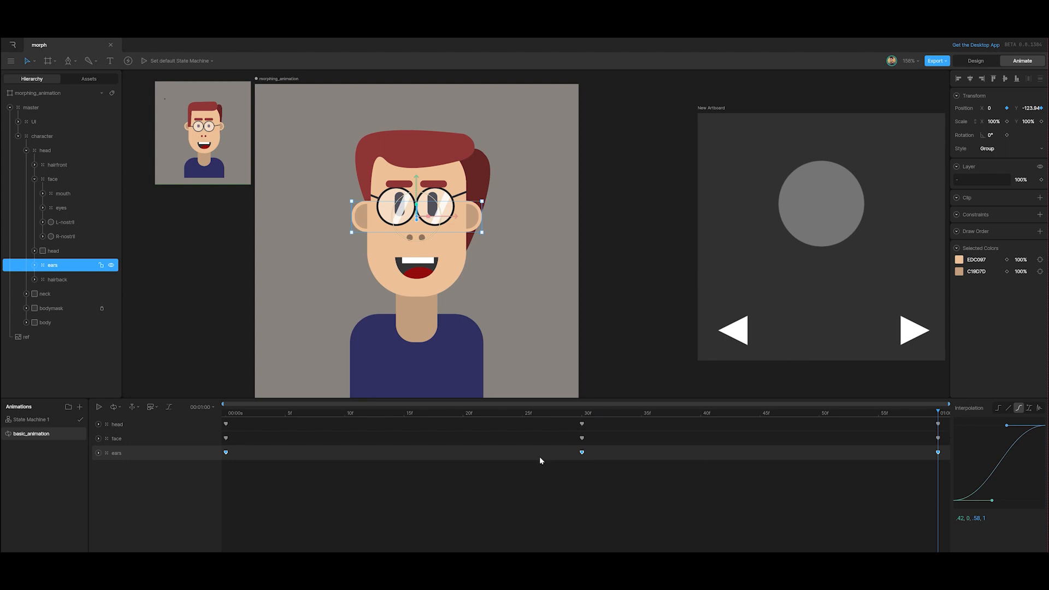
left_click(251, 476)
left_click_drag(251, 475, 217, 456)
key("space")
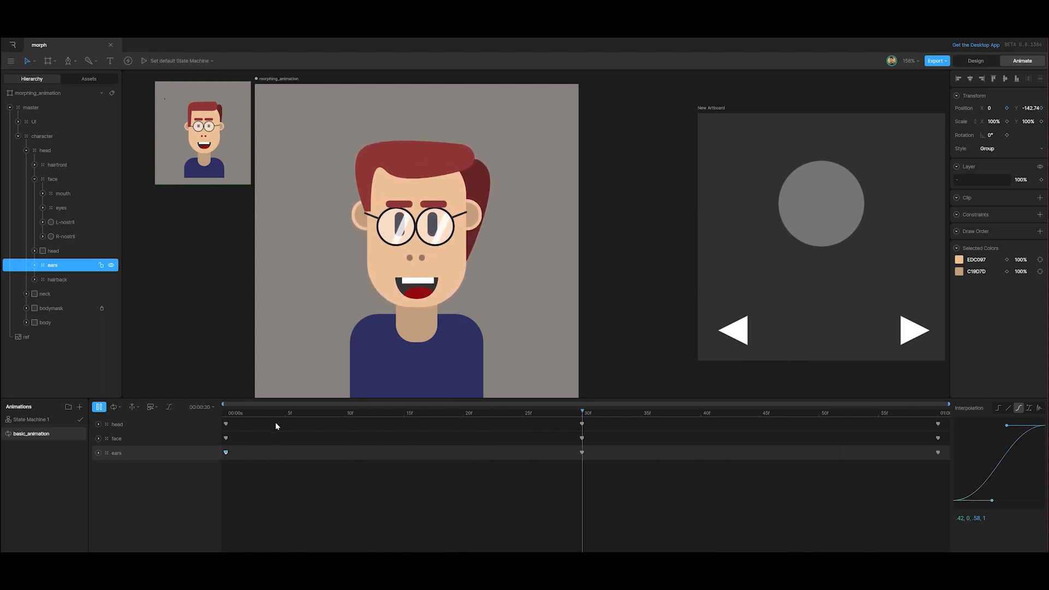
key("space")
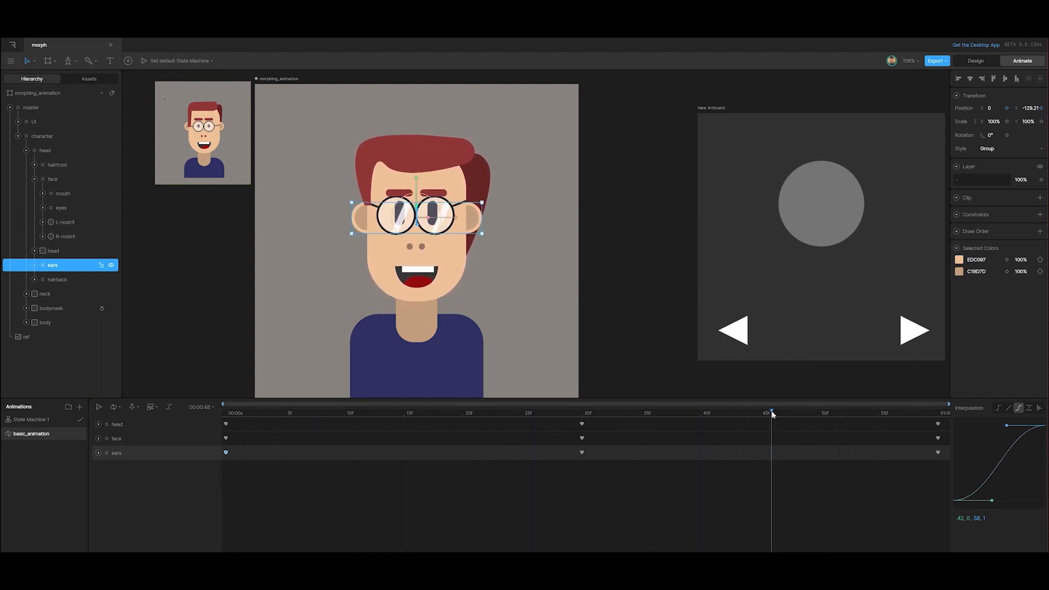
left_click_drag(772, 414, 158, 409)
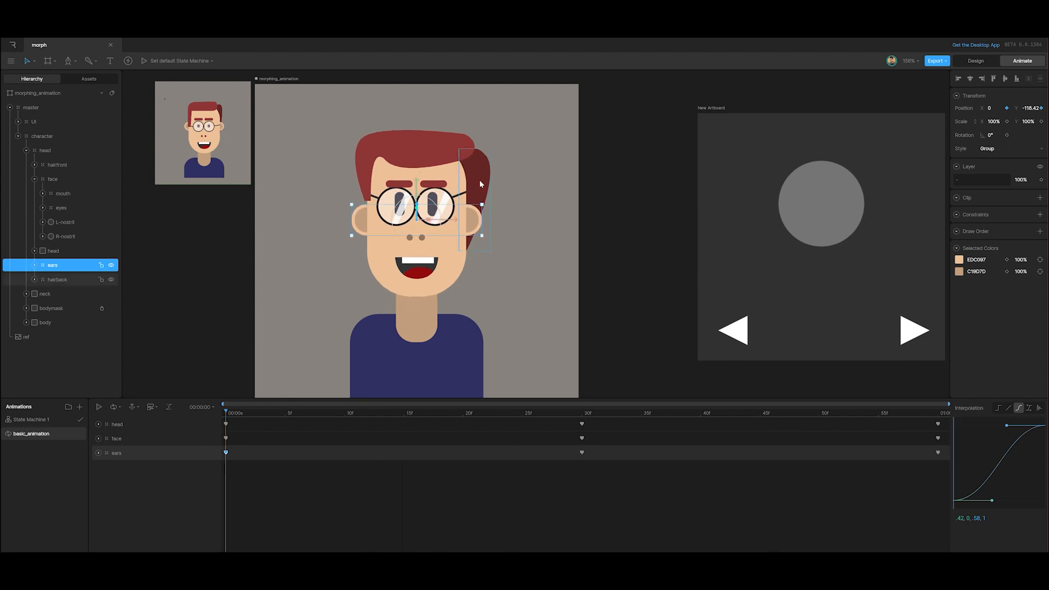
- Key the hairback group's Y position at about -150.06 at frame 0 and about -167.39 at frame 30
left_click(55, 278)
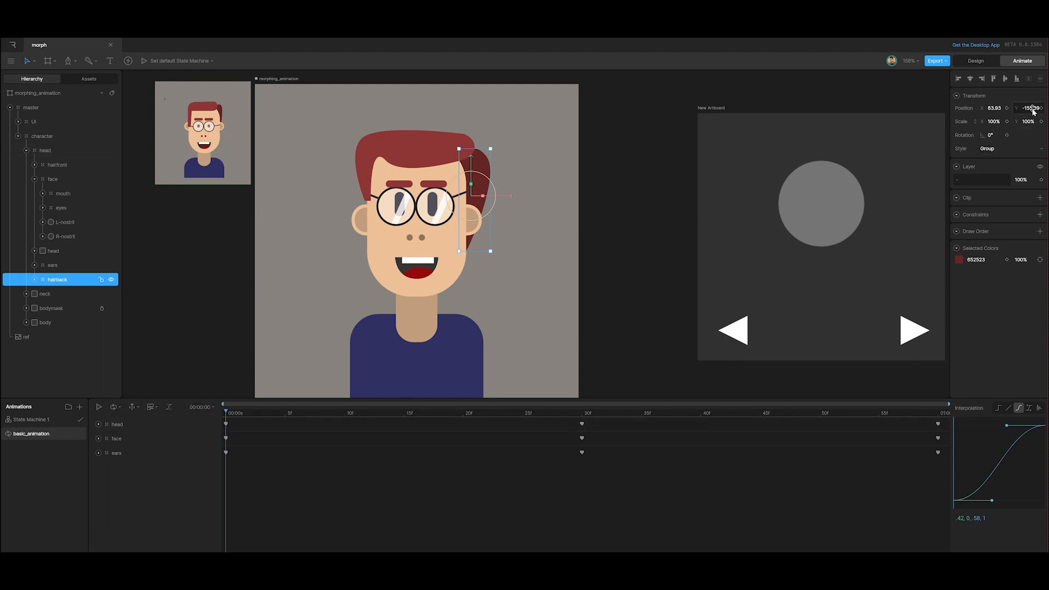
left_click_drag(1033, 112, 1038, 109)
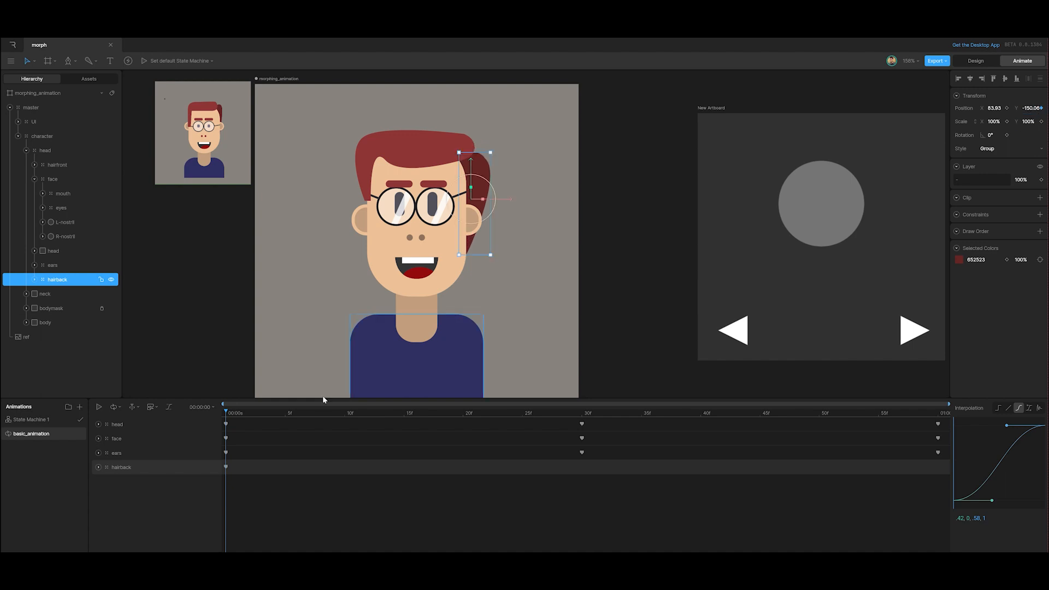
left_click_drag(226, 414, 578, 419)
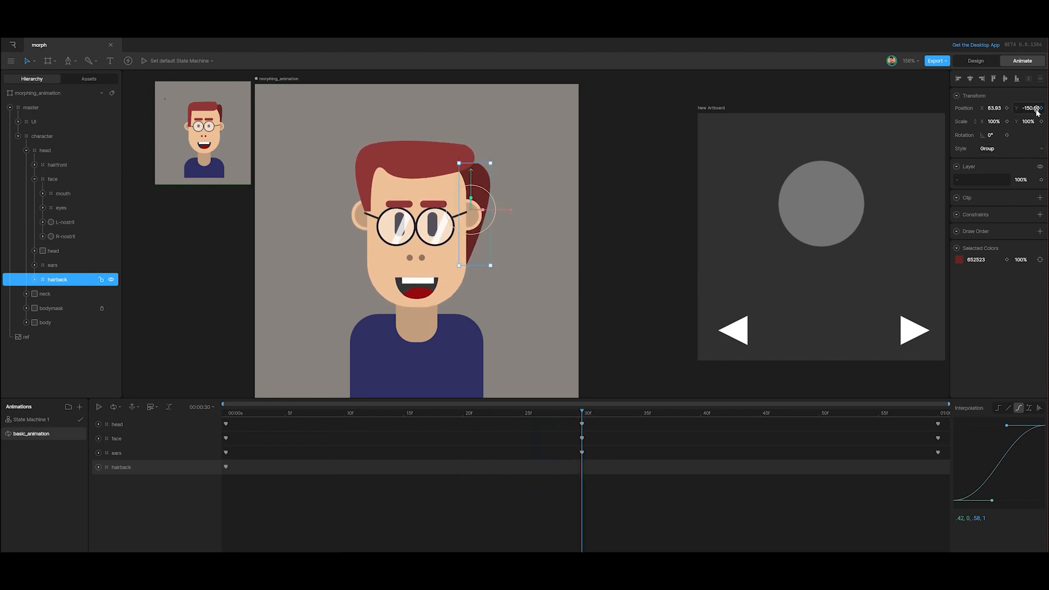
left_click_drag(1036, 108, 1028, 121)
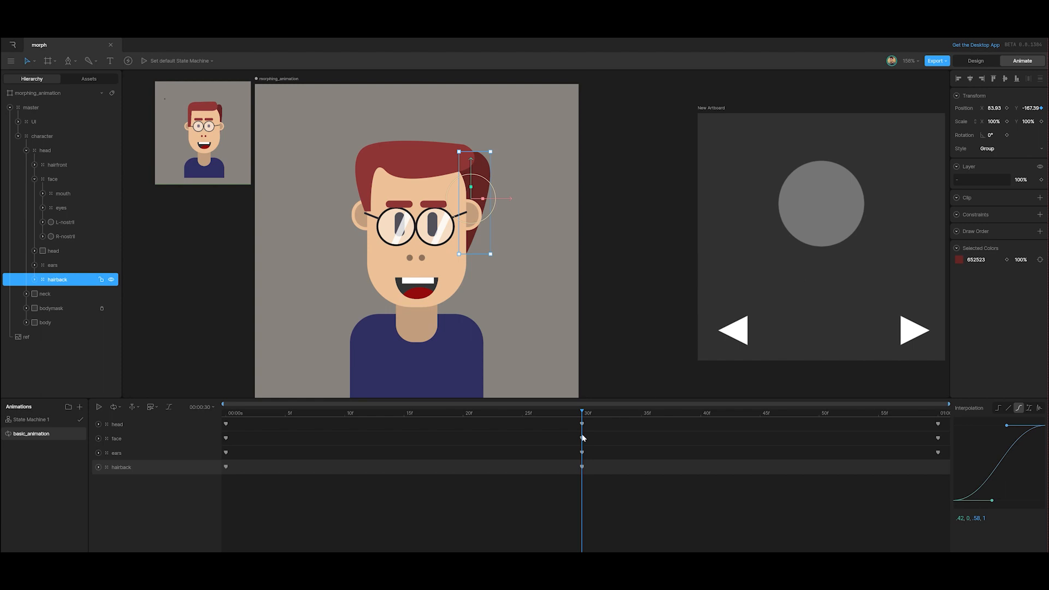
- Copy the hairback's frame 0 keyframe to the one-second mark and apply cubic interpolation (.42, 0, .58, 1) to all its keyframes
left_click_drag(586, 409, 956, 405)
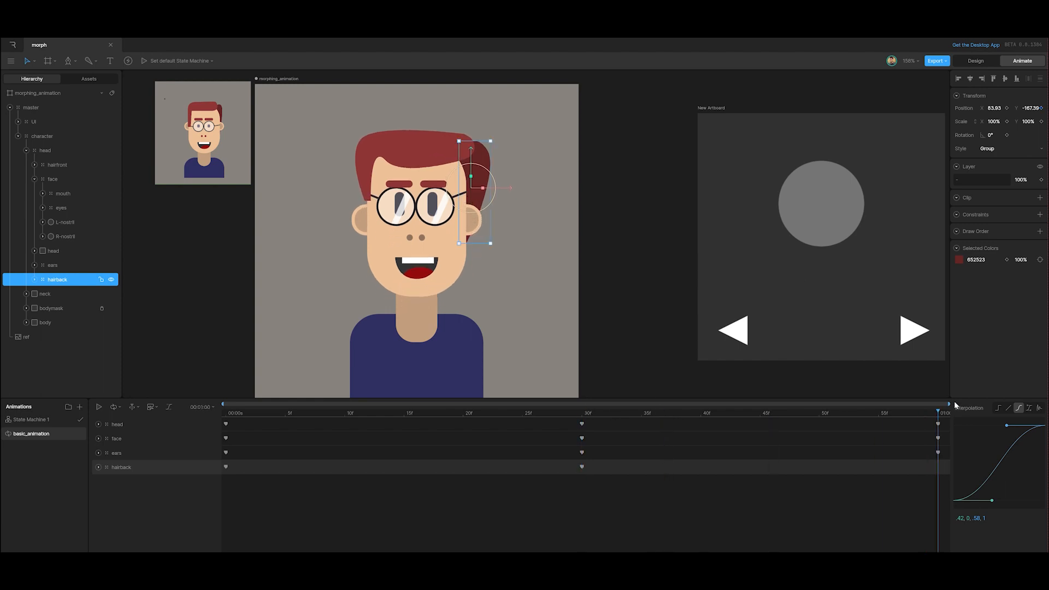
left_click_drag(238, 481, 203, 469)
key("ctrl+c")
key("ctrl+v")
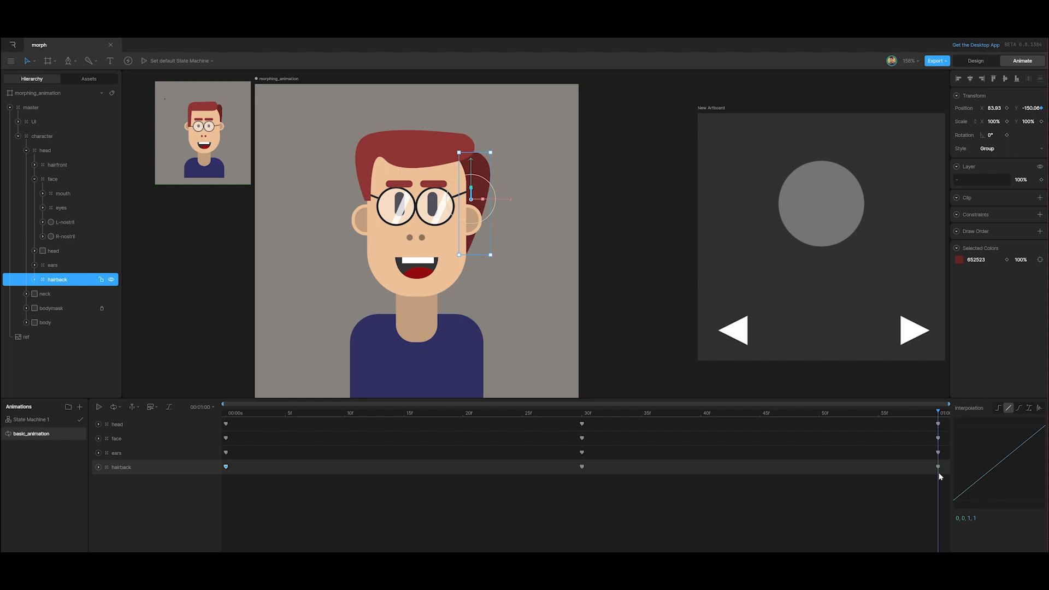
left_click_drag(940, 476, 180, 469)
left_click(1019, 408)
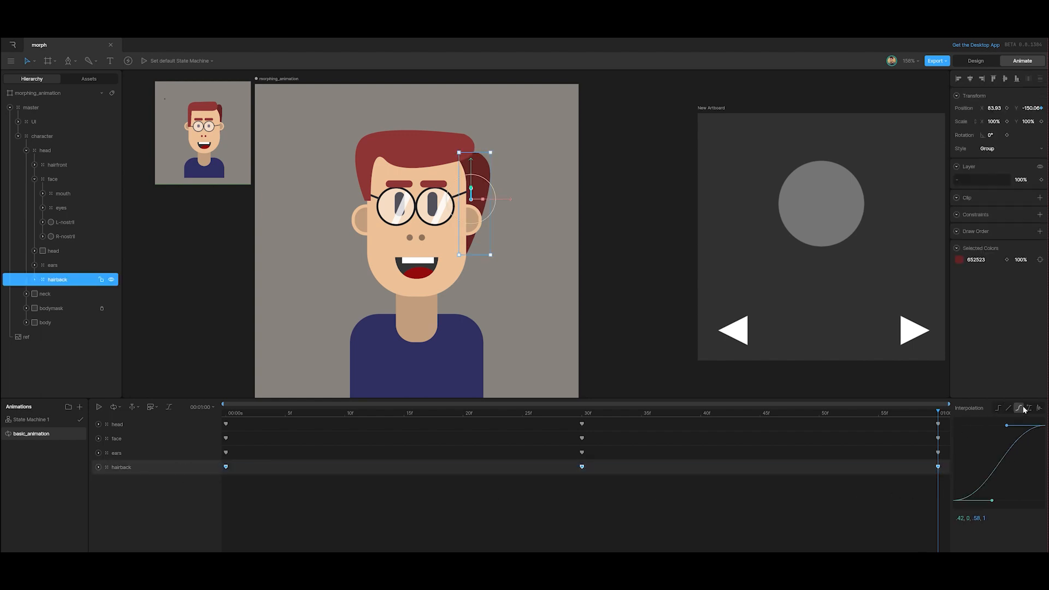
- Preview the animation loop with the back hair motion and return the playhead to frame 0
left_click(104, 407)
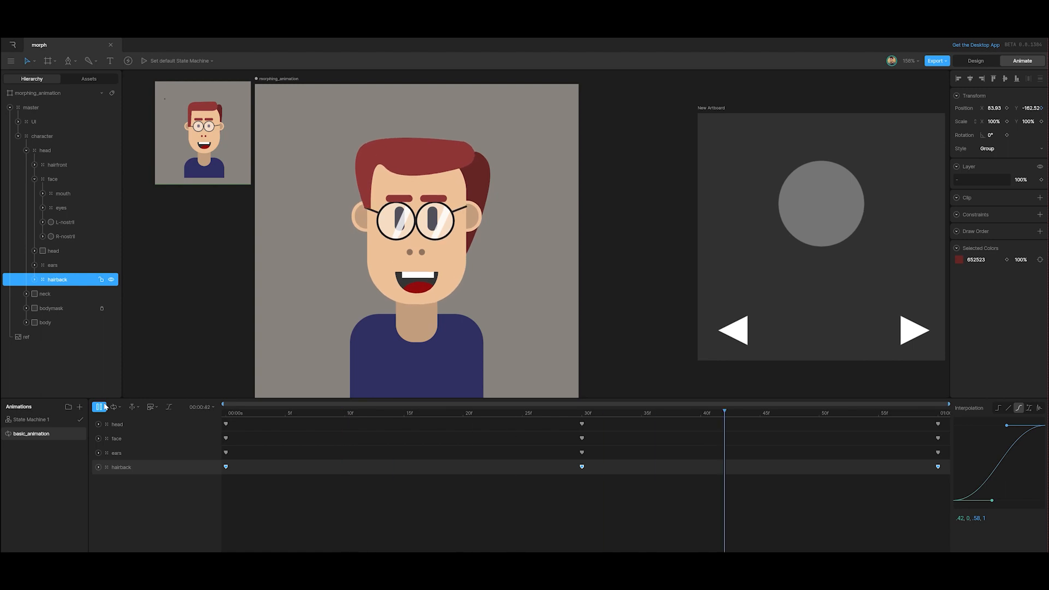
key("space")
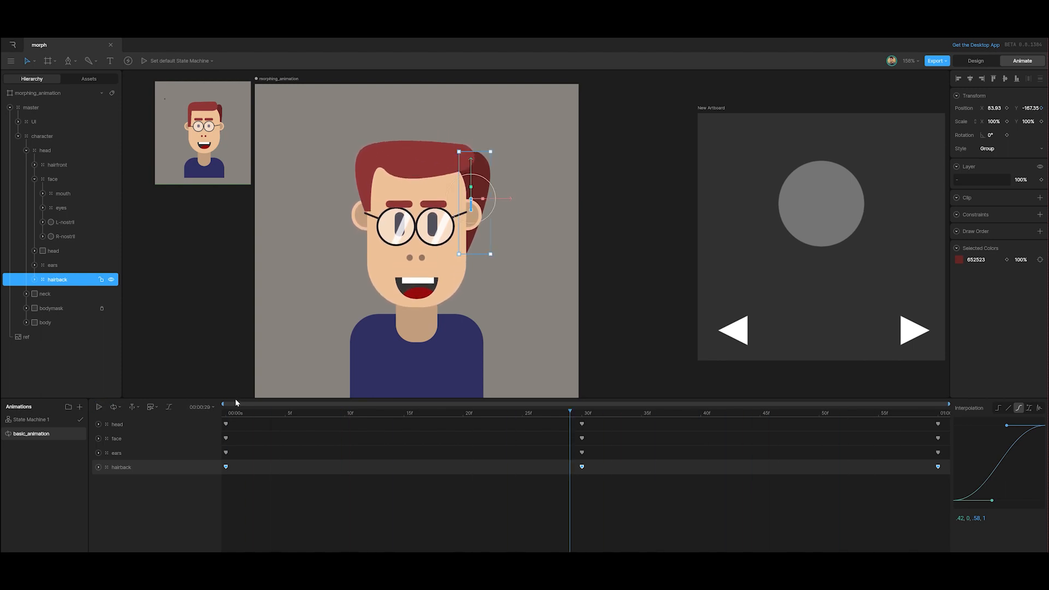
left_click_drag(571, 417, 185, 423)
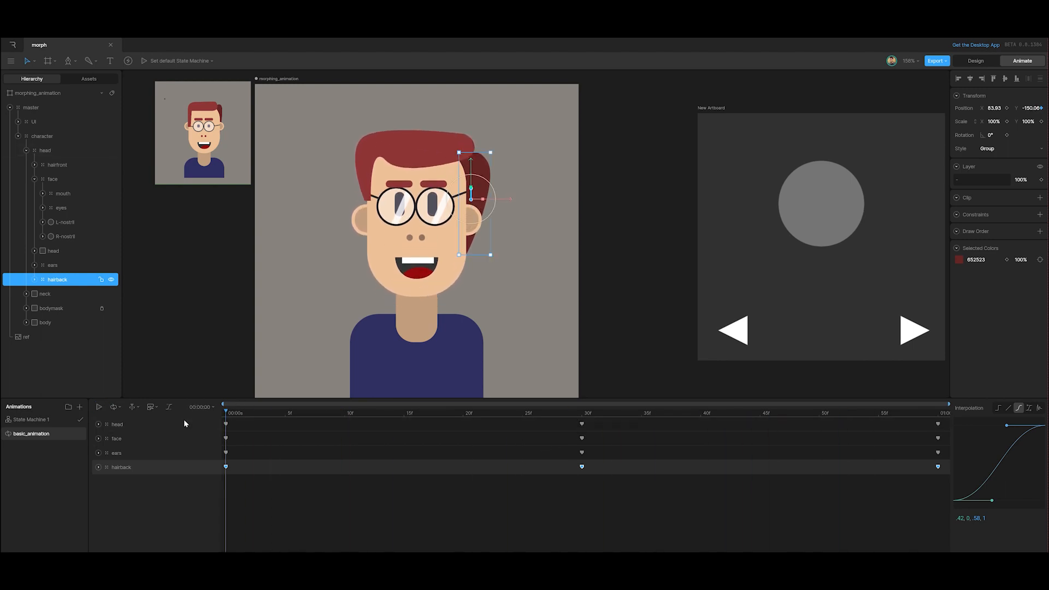
- Key the head group's X and Y scale at frame 0, and set the scale to X 103% and Y 97% at frame 30
left_click(117, 425)
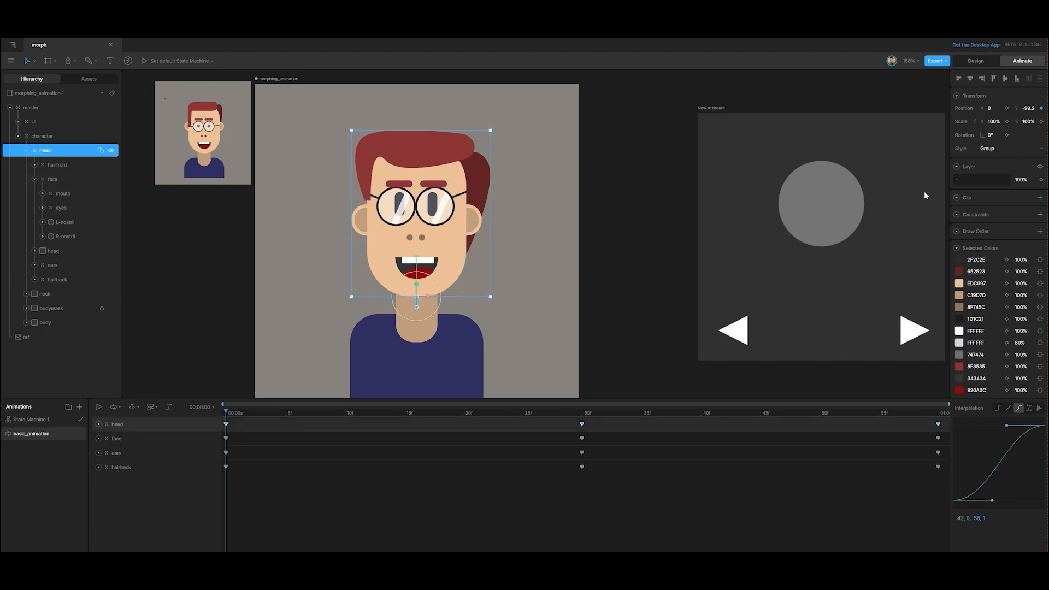
left_click(1008, 122)
left_click(1042, 121)
left_click_drag(230, 413, 580, 422)
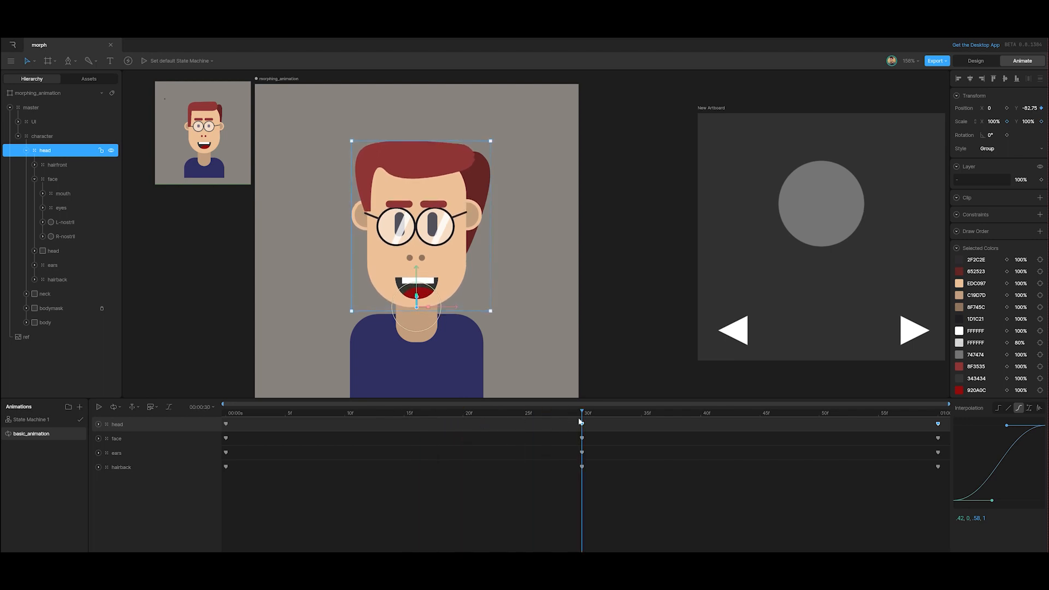
left_click(993, 121)
type("1")
type("03")
key("Return")
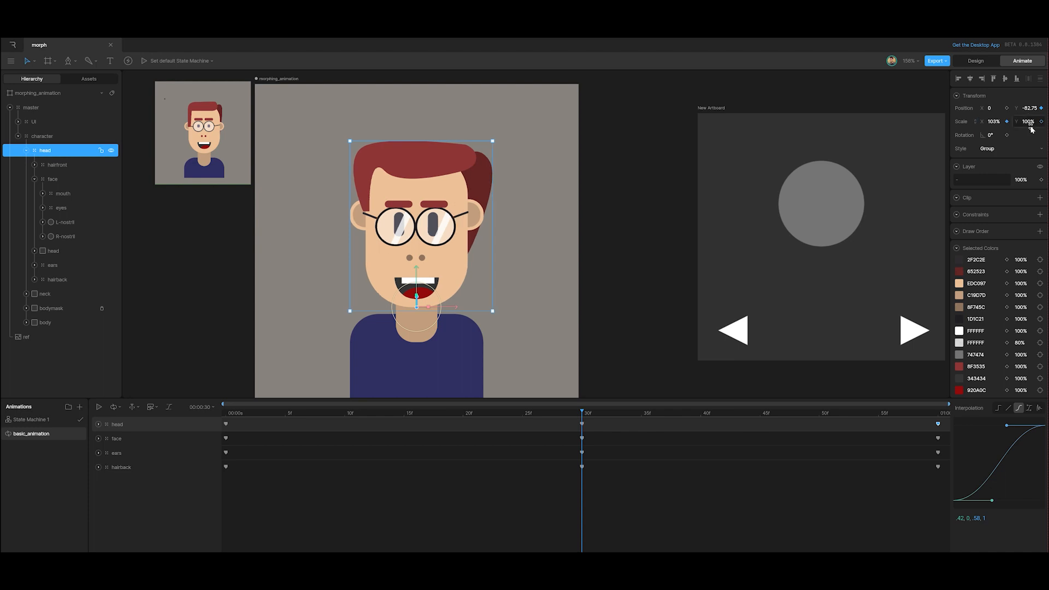
left_click(1030, 122)
type("97")
left_click(387, 496)
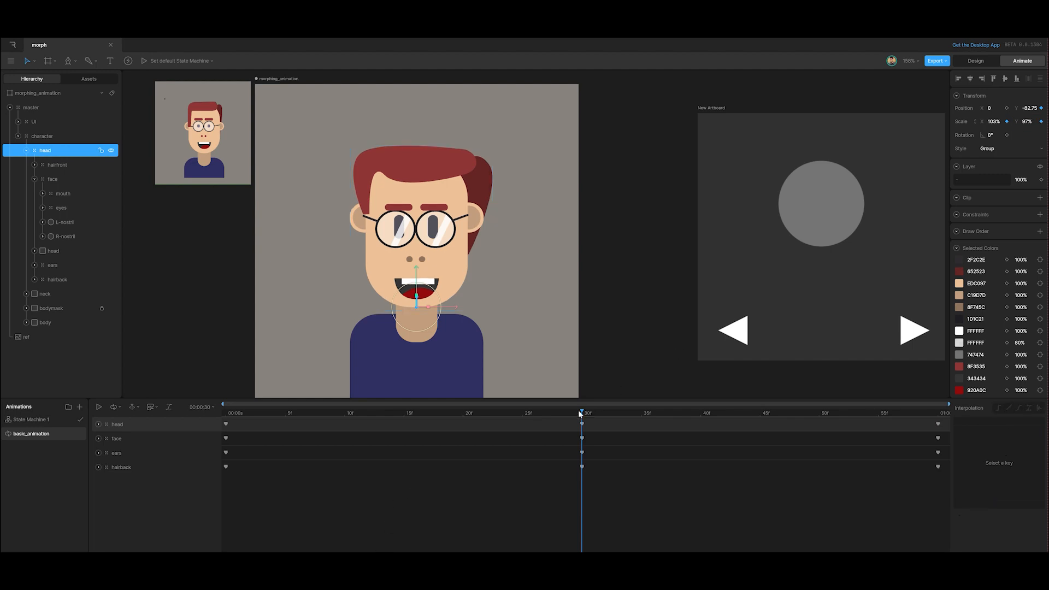
- Set the head group's frame 0 scale to X 97% and Y 103%
left_click_drag(578, 409, 219, 420)
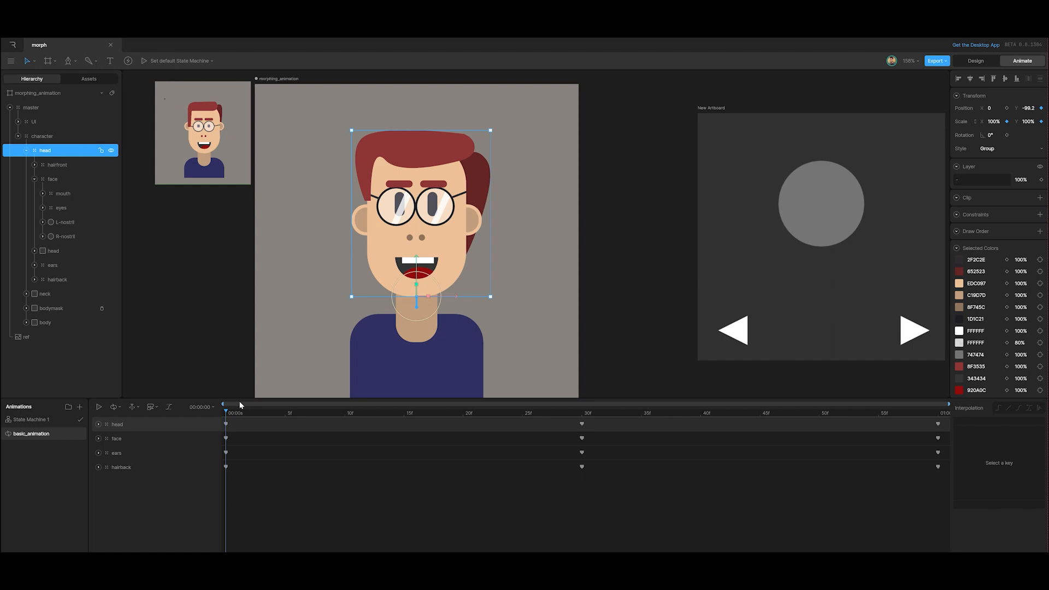
left_click(98, 424)
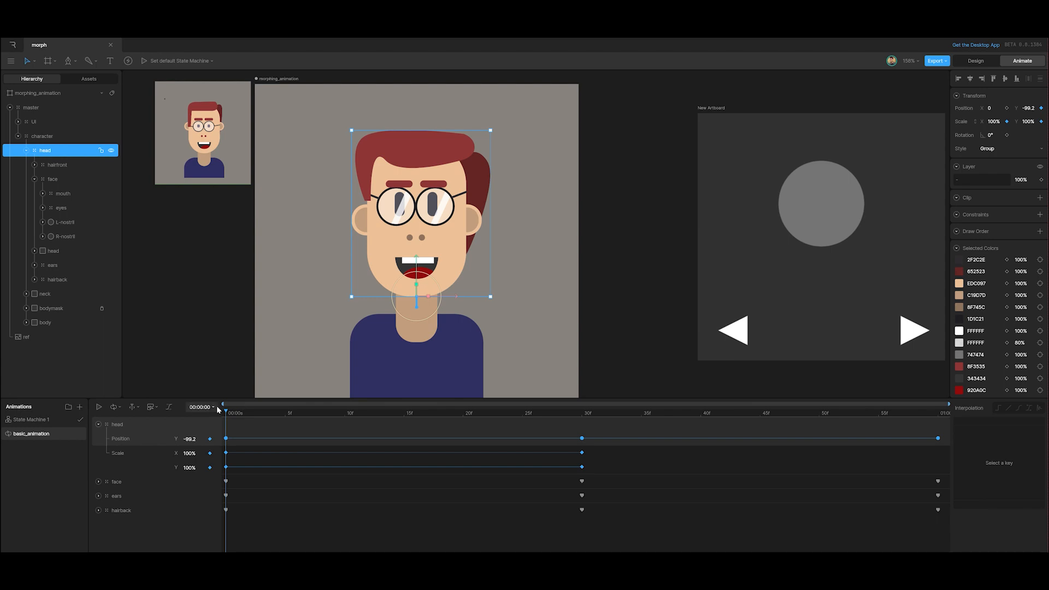
left_click(996, 121)
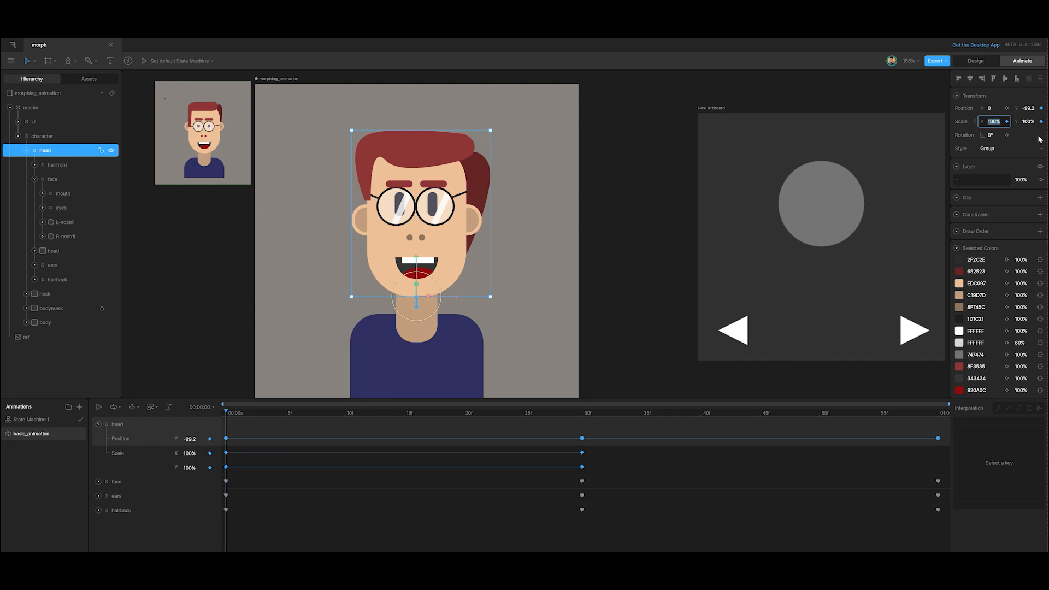
type("97")
left_click(1041, 123)
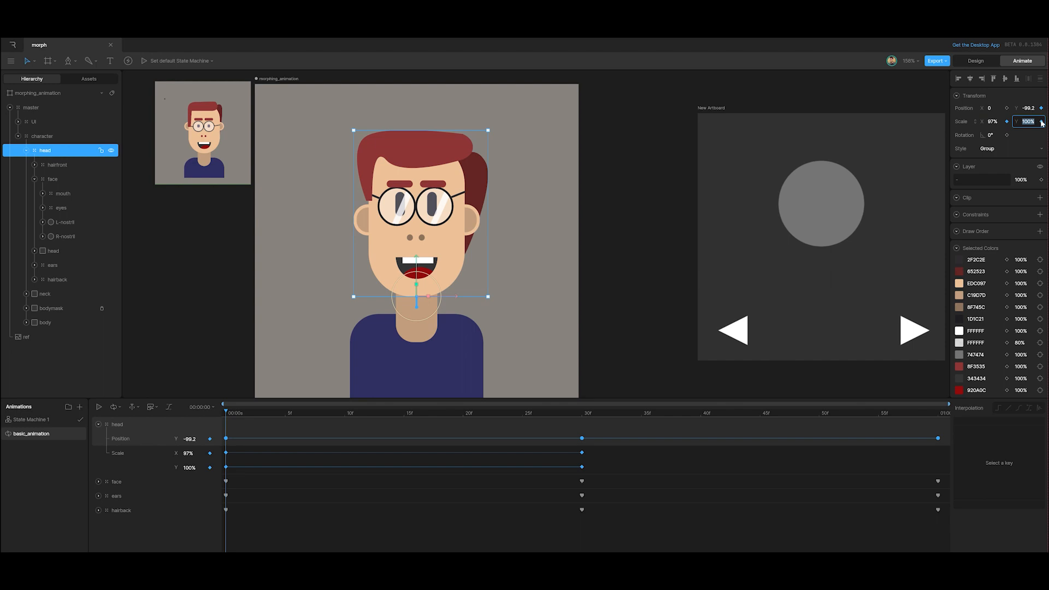
type("103")
key("Return")
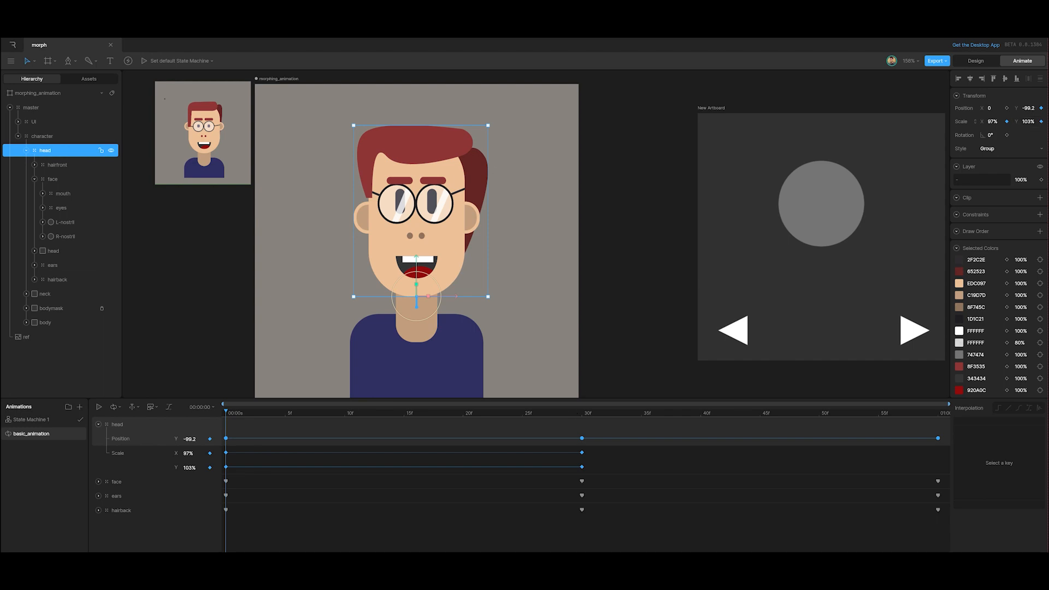
- Copy the head's frame 0 scale keyframes to the one-second mark and apply cubic interpolation (.42, 0, .58, 1) to all its scale keyframes
left_click_drag(227, 412, 1016, 439)
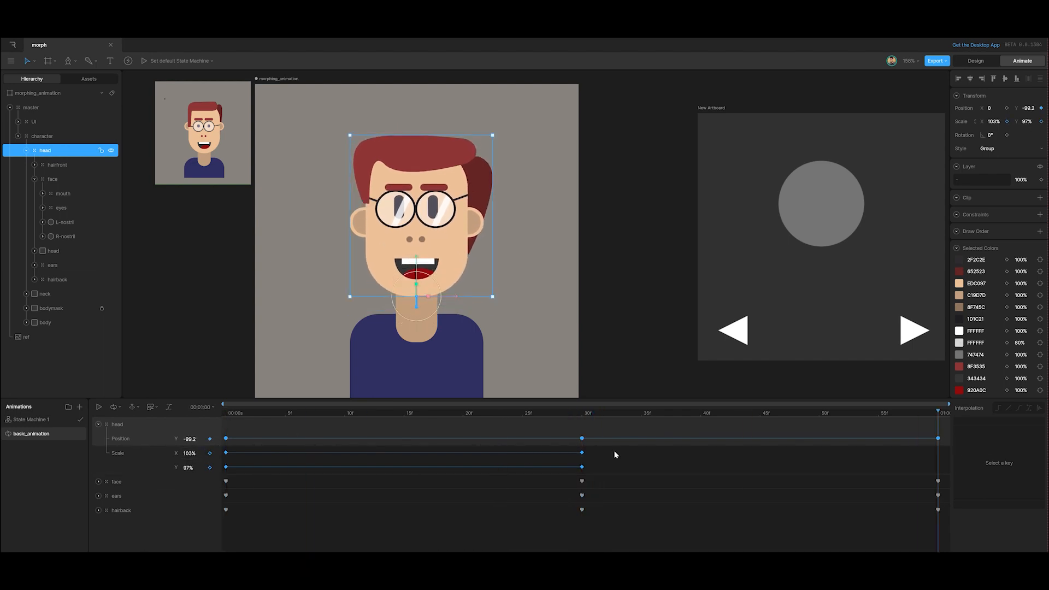
left_click_drag(235, 474, 221, 454)
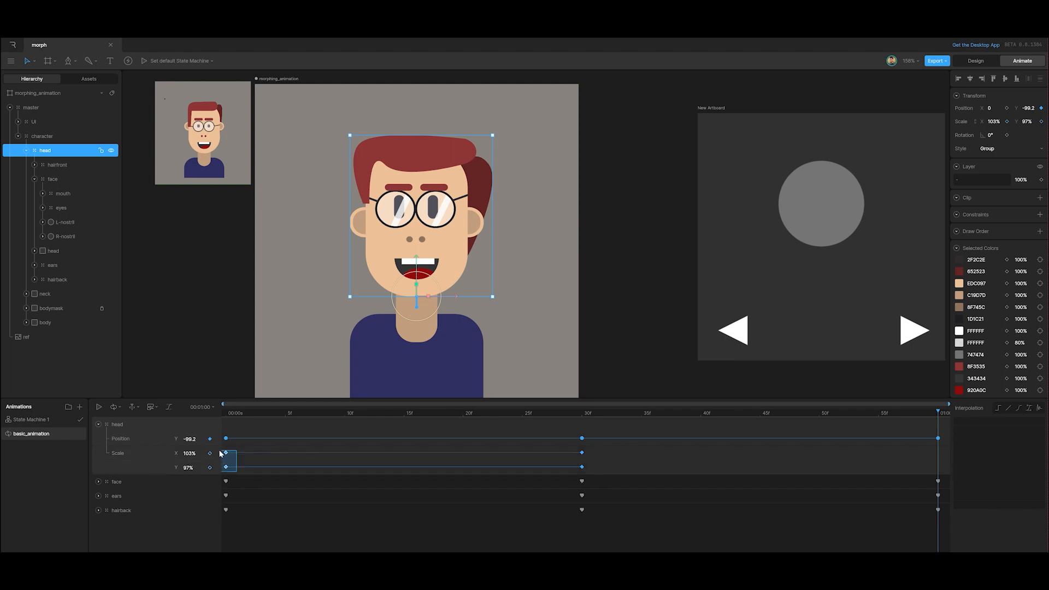
key("ctrl+c")
key("ctrl+v")
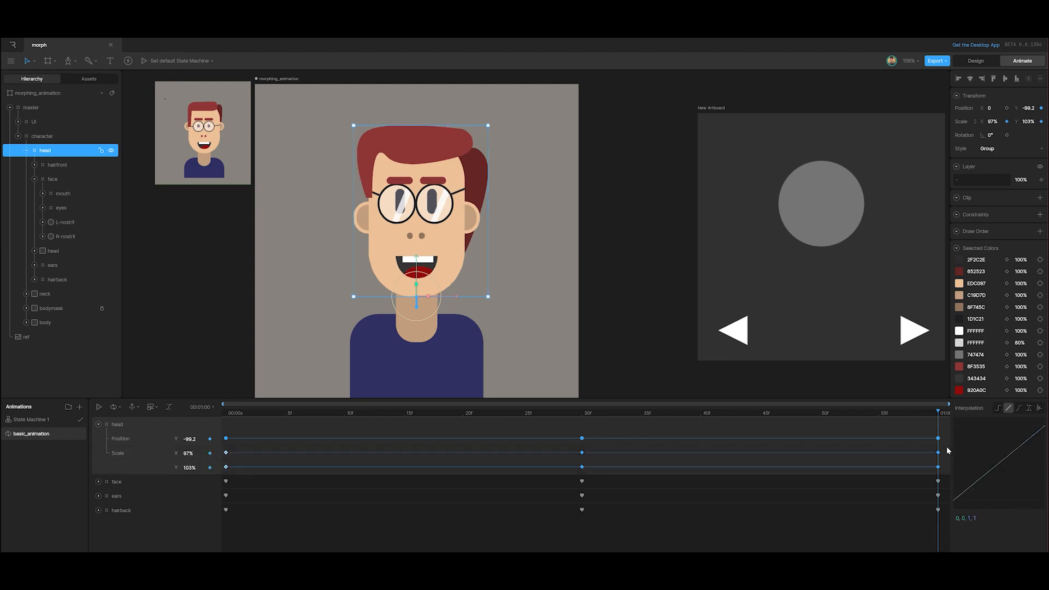
left_click_drag(947, 447, 225, 476)
left_click(1019, 409)
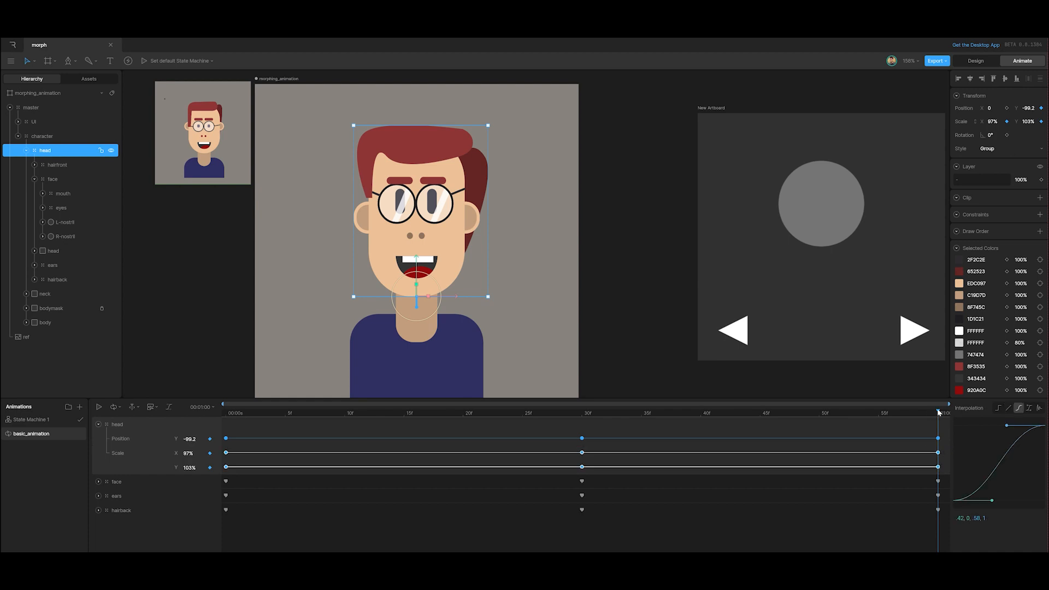
- Preview the loop with the head's squash and stretch, and return the playhead to frame 0
key("space")
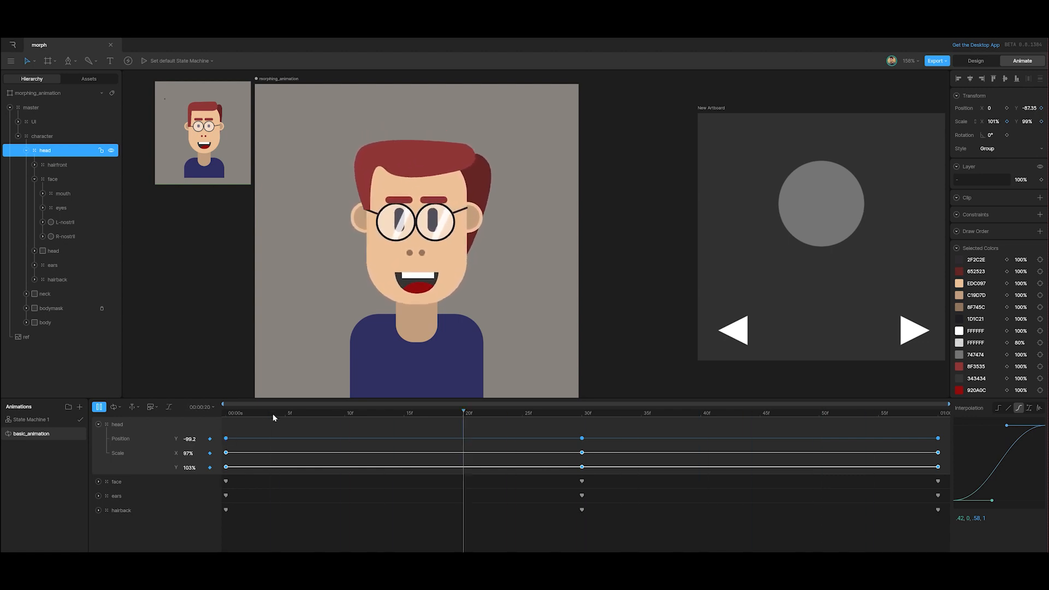
key("space")
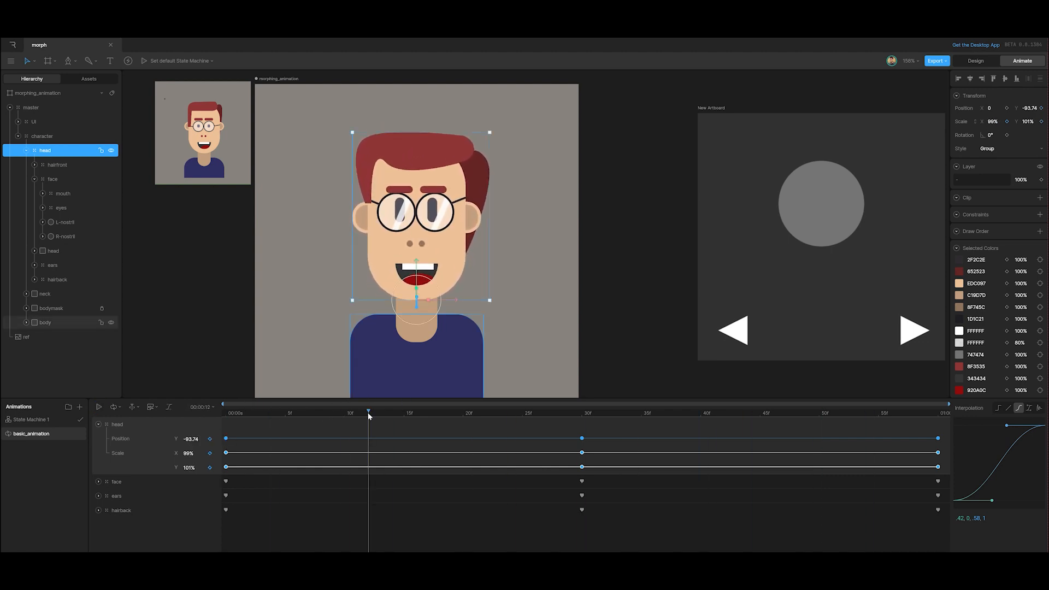
left_click_drag(369, 414, 209, 425)
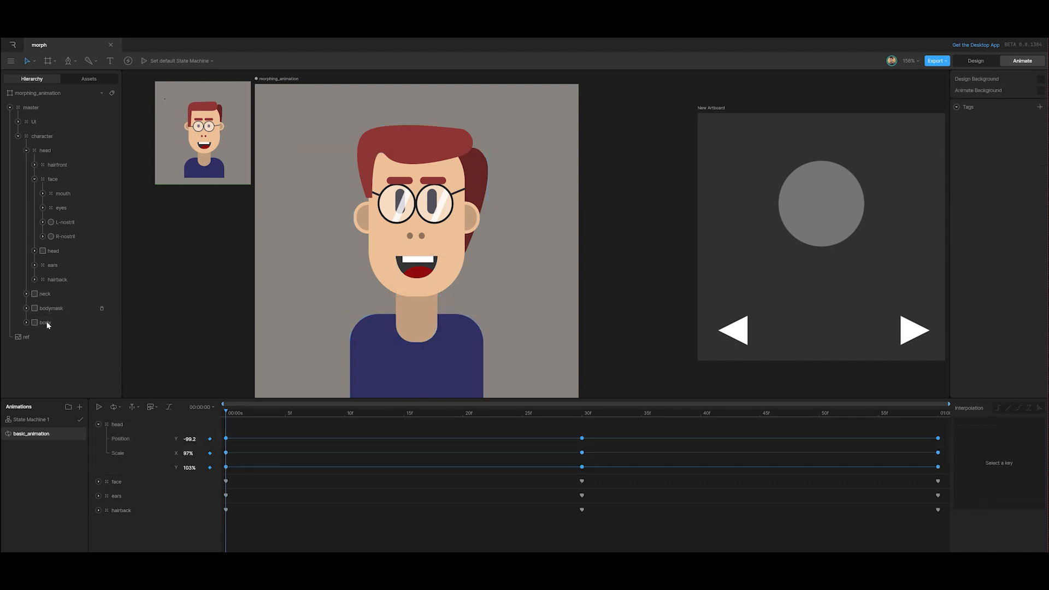
- Wrap the body shape in its own group and key the group's X and Y scale at frame 0
left_click(48, 325)
key("ctrl+g")
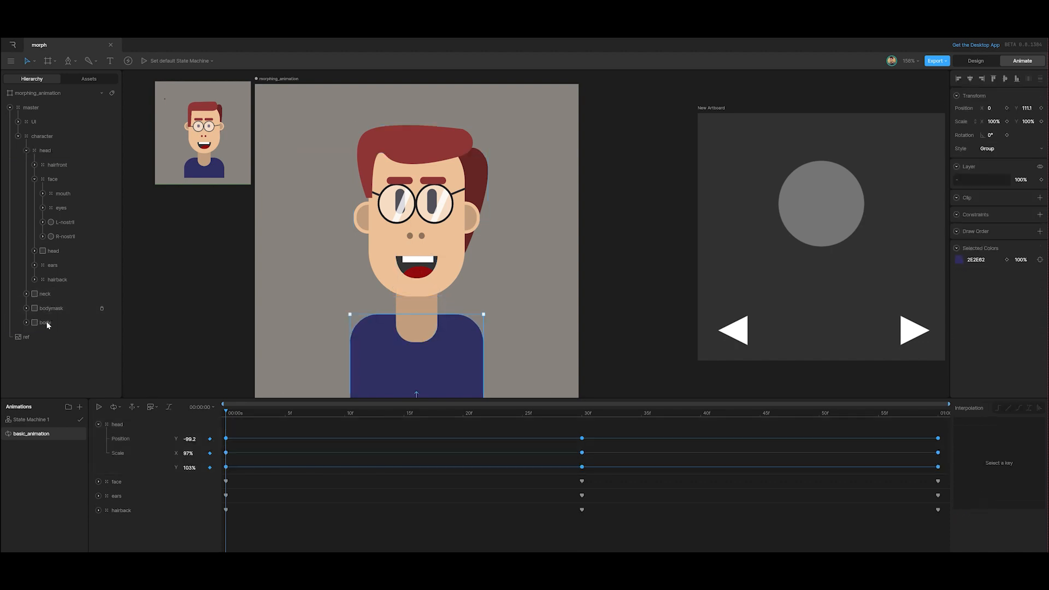
left_click(26, 323)
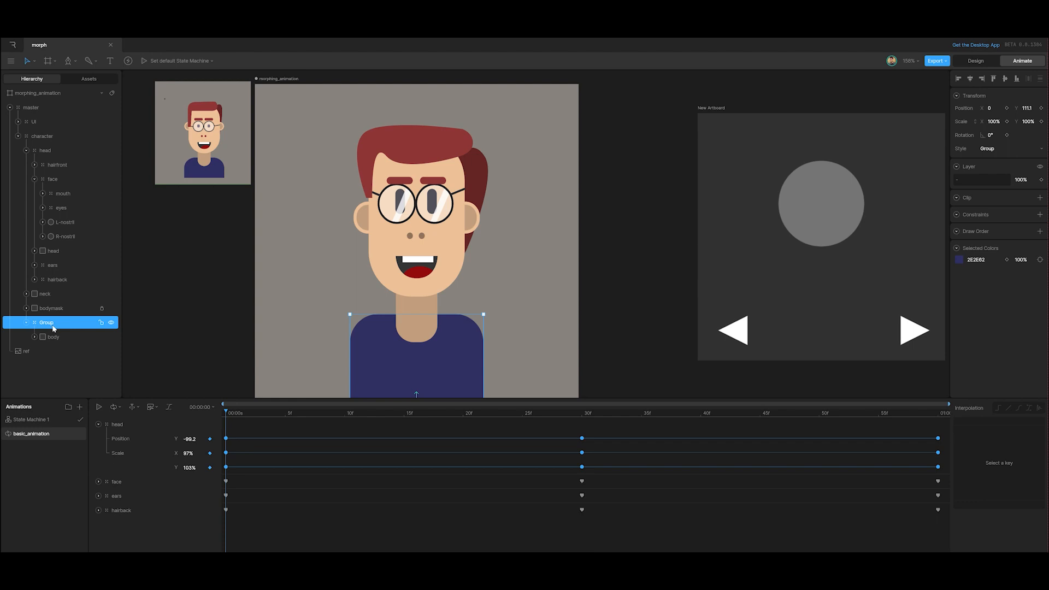
left_click(1007, 121)
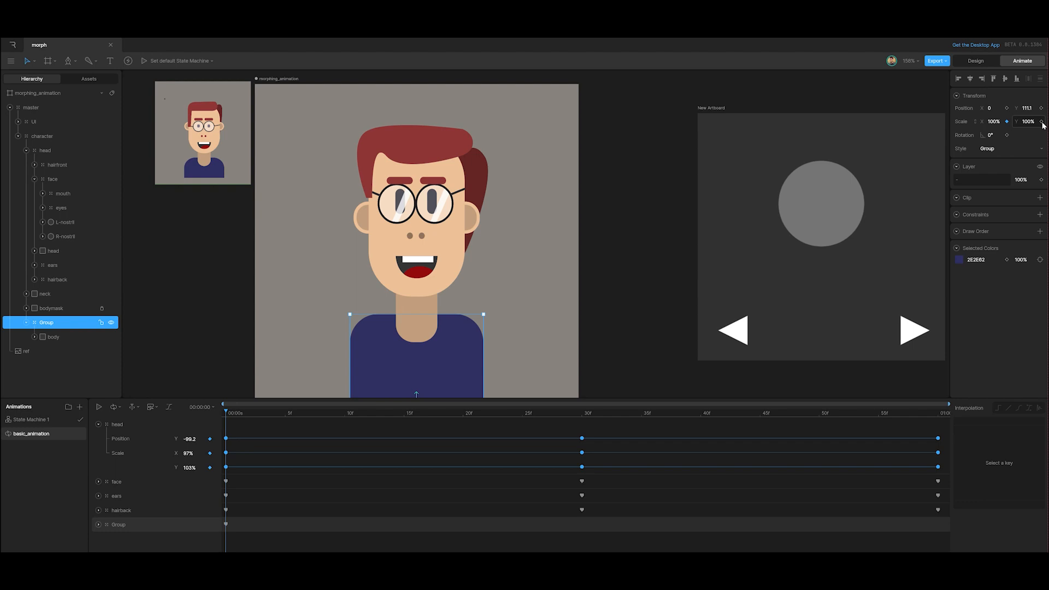
left_click(1042, 122)
- Set the body group's X scale to 110% at frame 30
left_click_drag(228, 414, 583, 429)
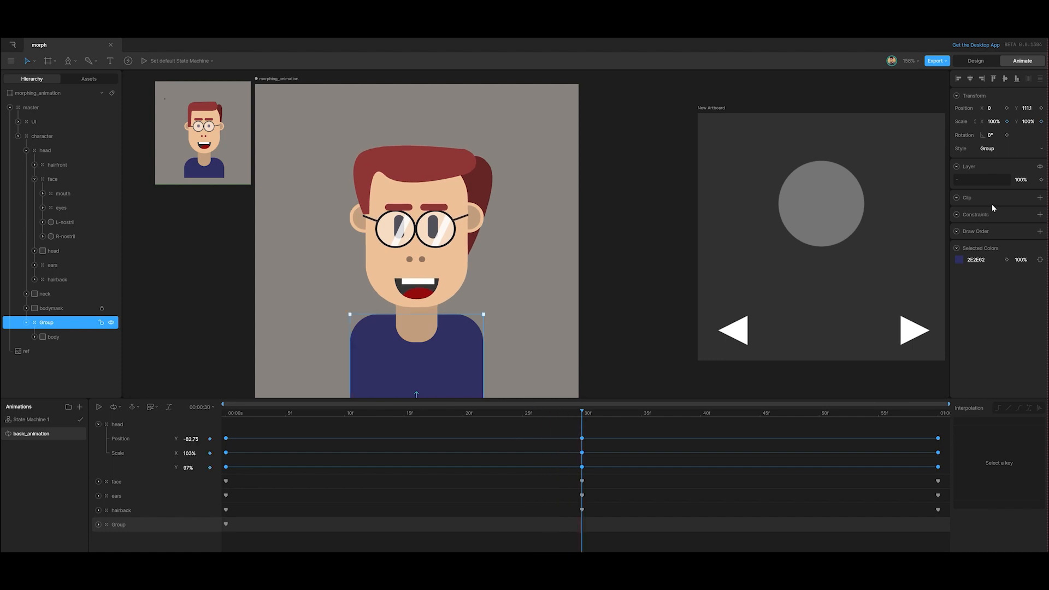
left_click(993, 121)
type("80")
key("Return")
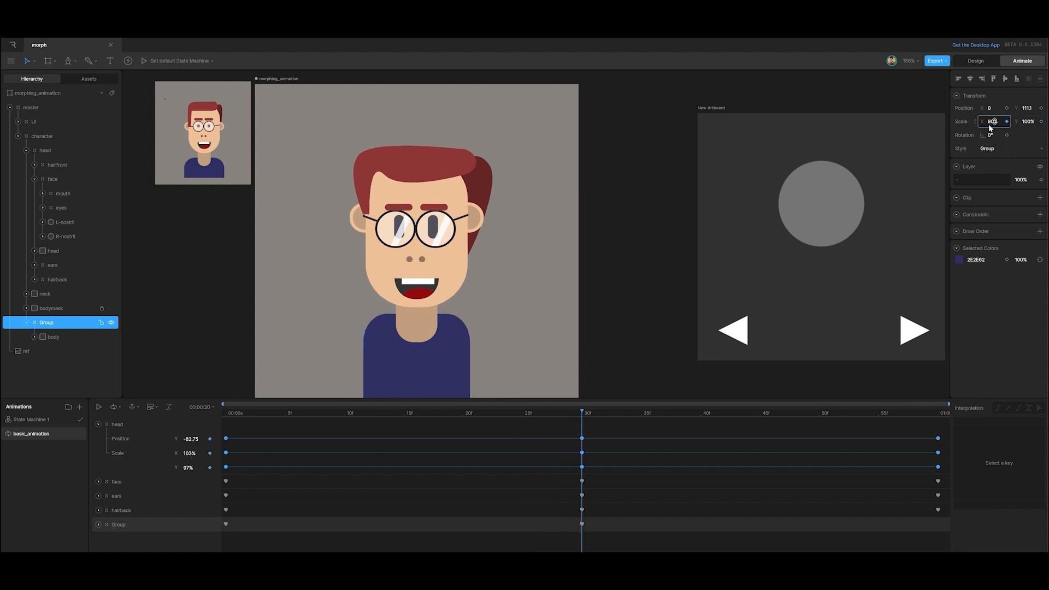
left_click_drag(989, 125, 1010, 131)
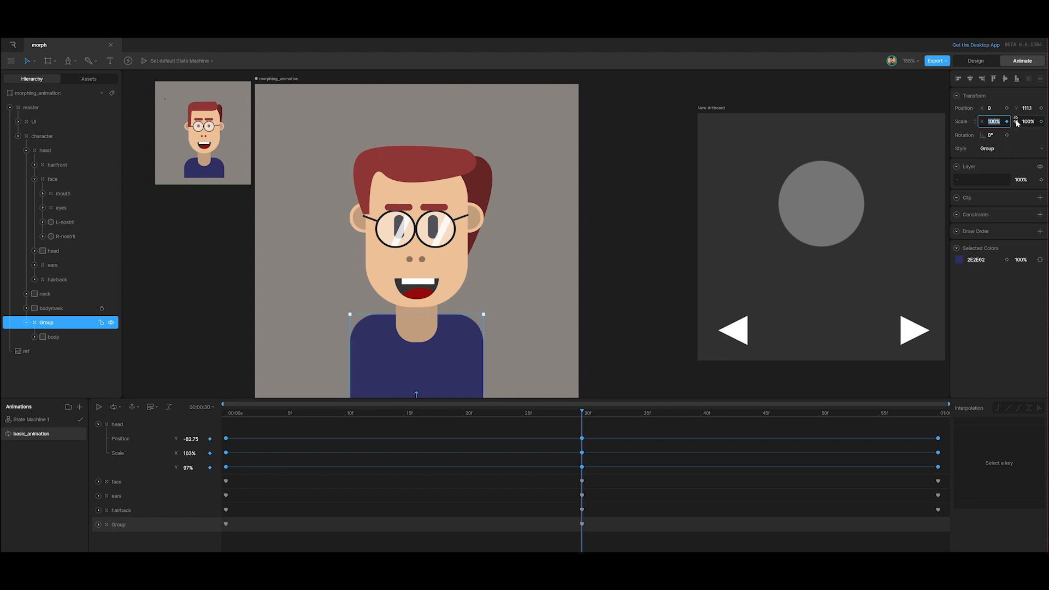
type("1")
type("10")
key("Return")
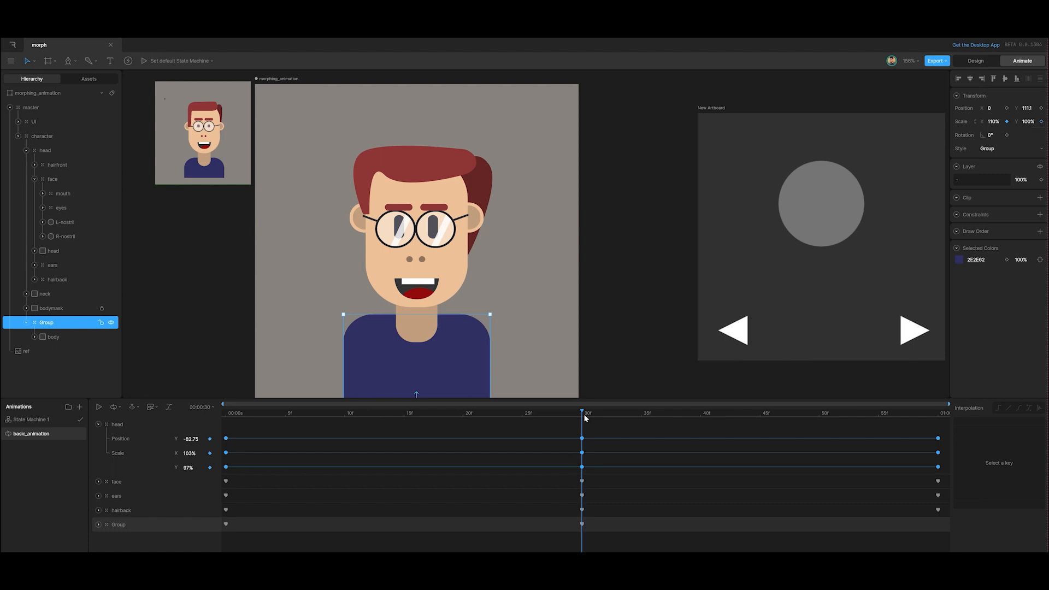
- Copy the body group's frame 0 keyframe to the one-second mark, apply cubic interpolation (.42, 0, .58, 1) to all its keyframes, and preview
left_click_drag(585, 417, 950, 460)
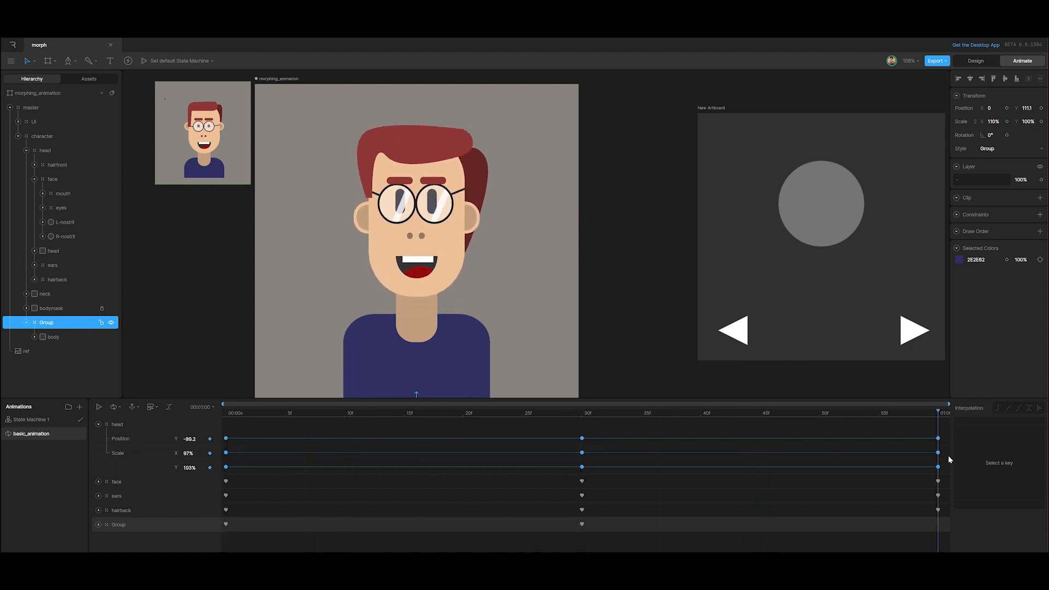
left_click_drag(248, 535, 221, 521)
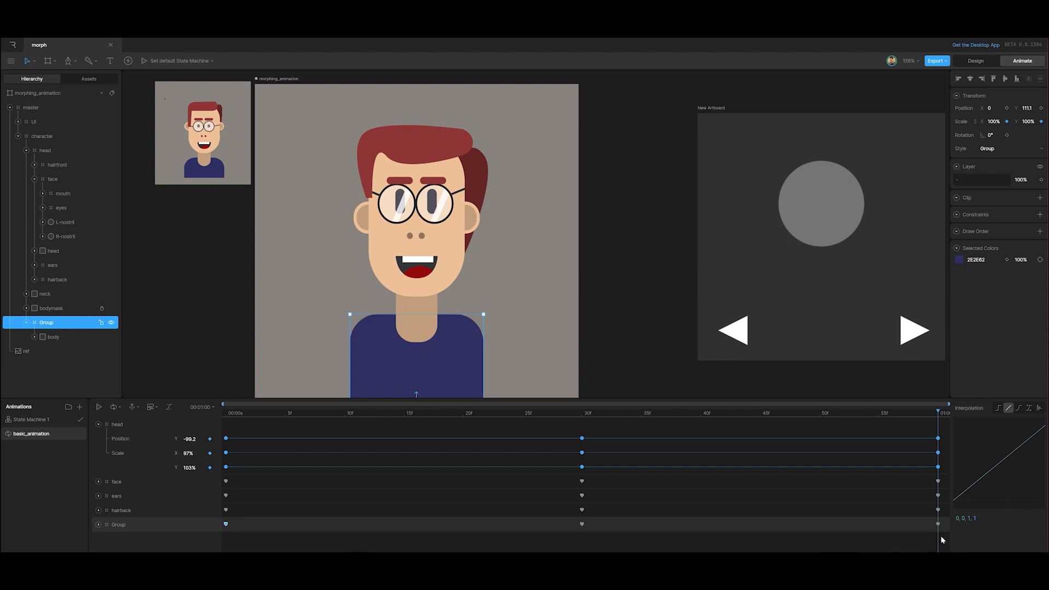
left_click_drag(942, 537, 200, 524)
left_click(1020, 408)
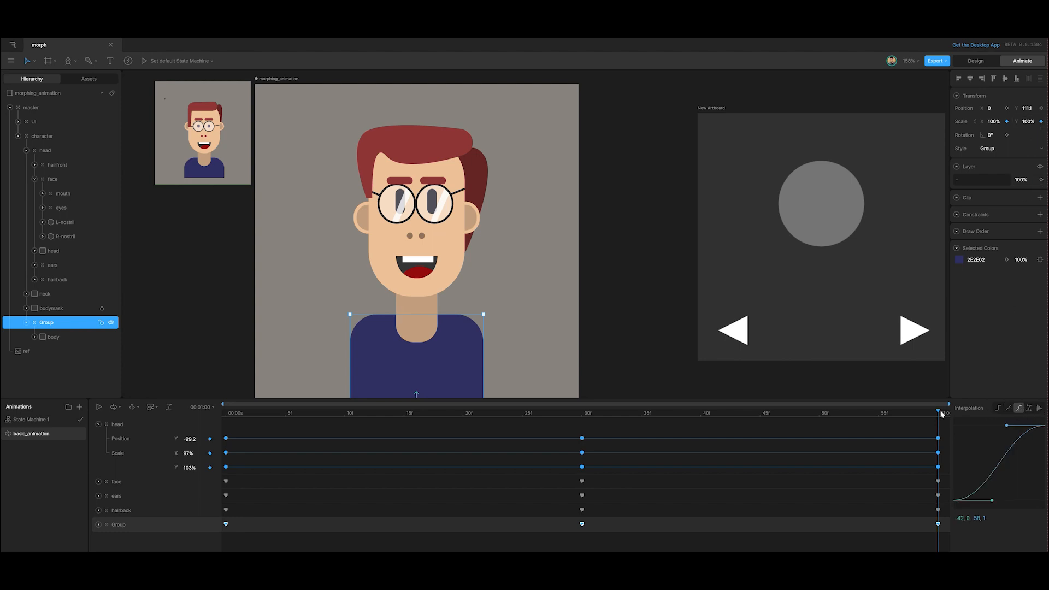
key("space")
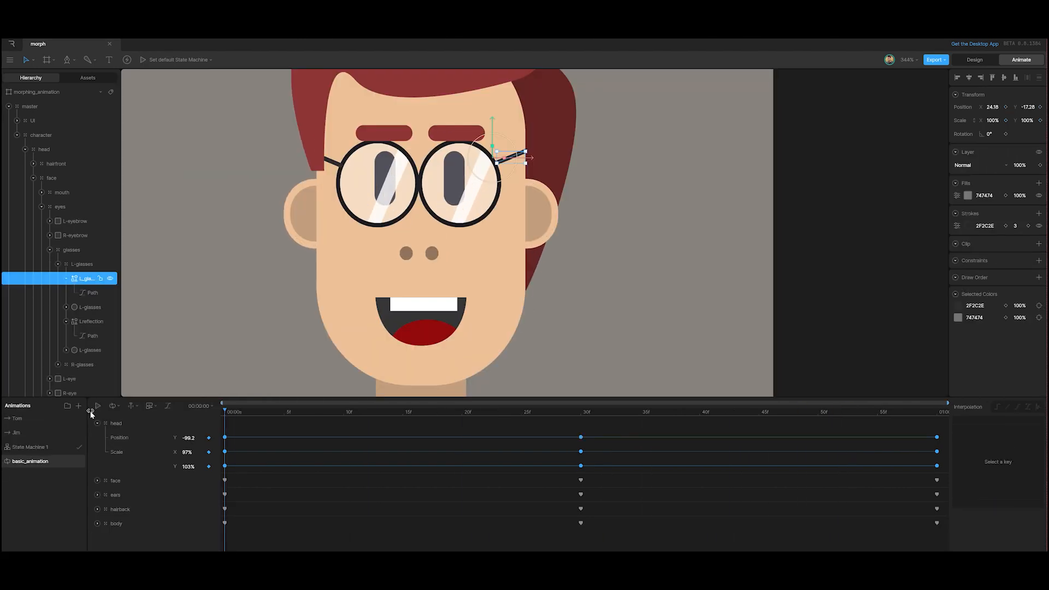
- Preview the loop close up on the glasses and select the arm shape in the L-glasses group
left_click(99, 407)
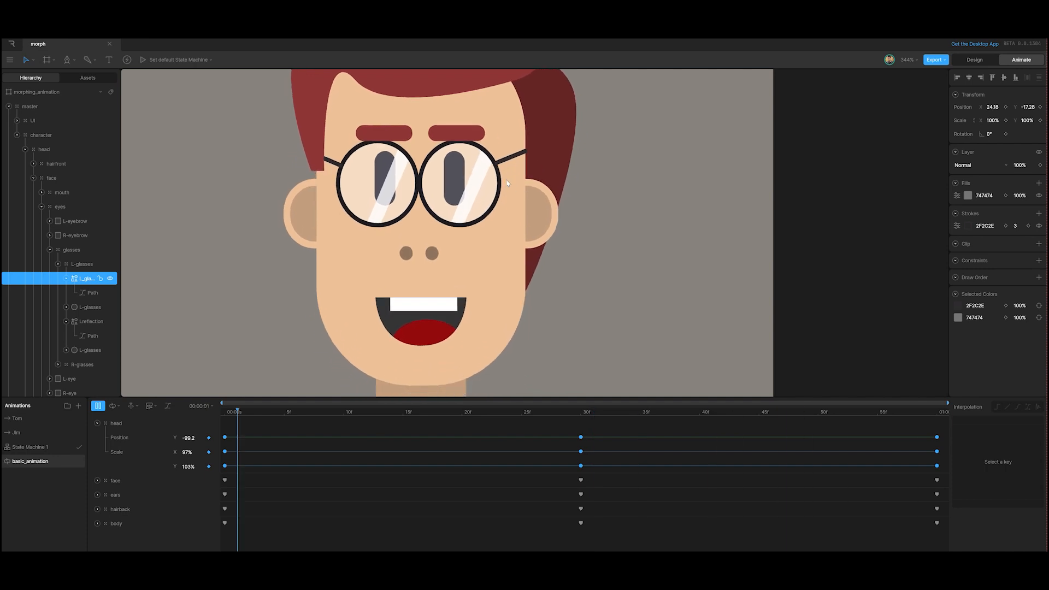
key("space")
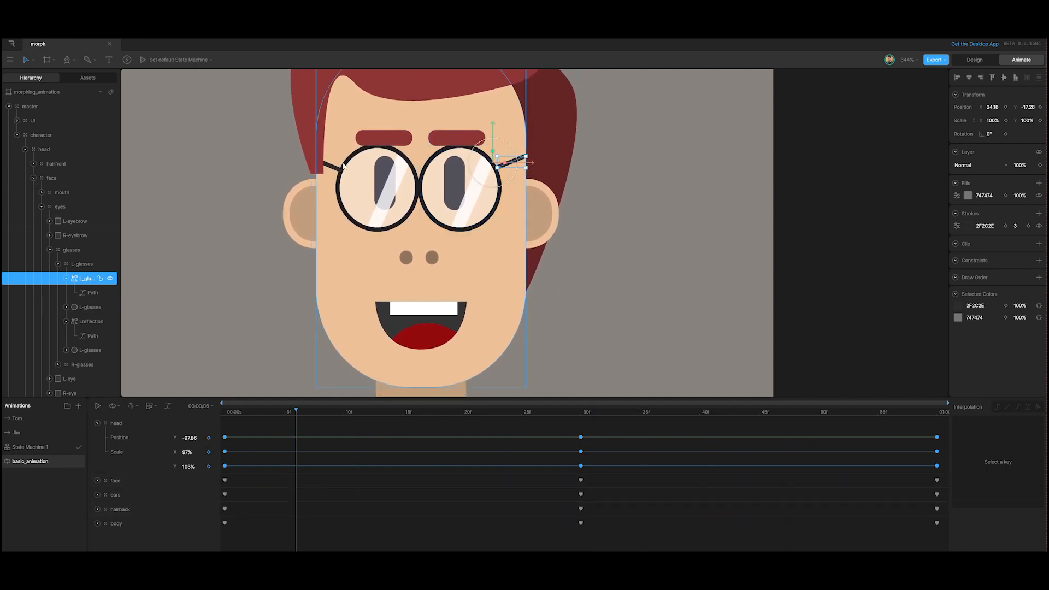
left_click(810, 191)
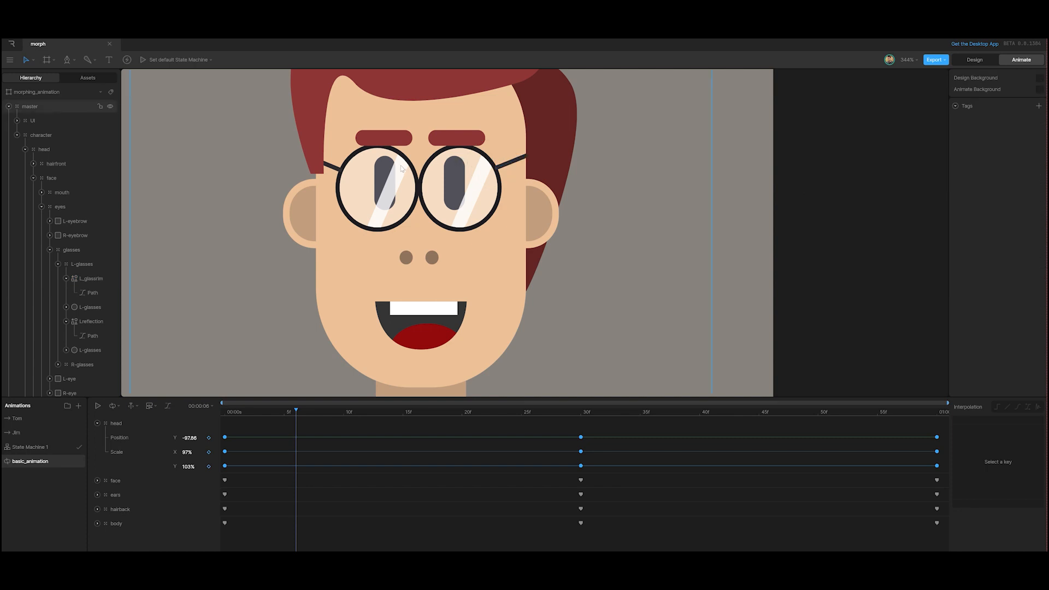
left_click(450, 170)
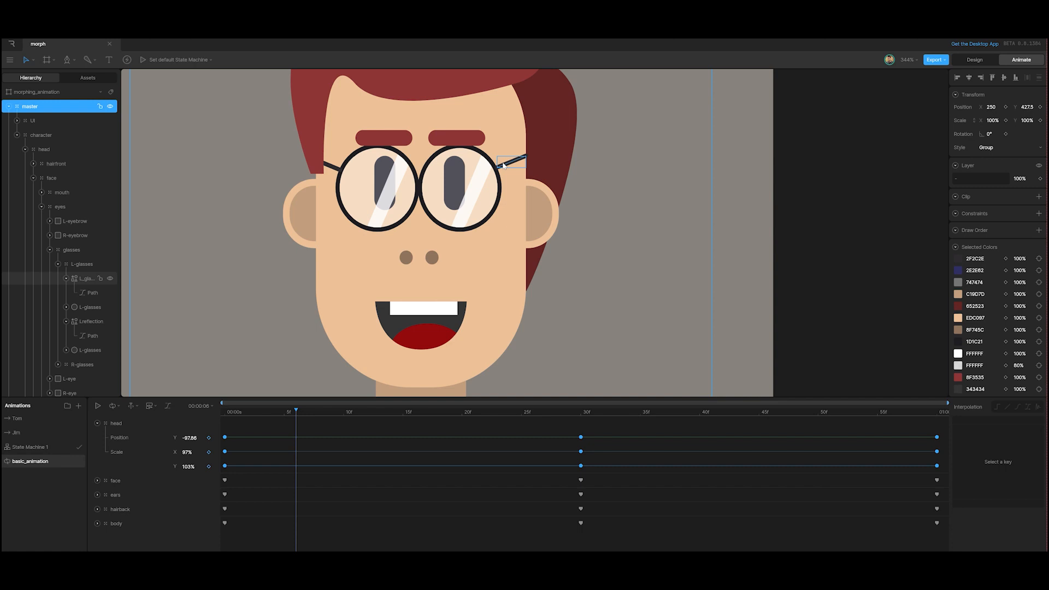
left_click(504, 165)
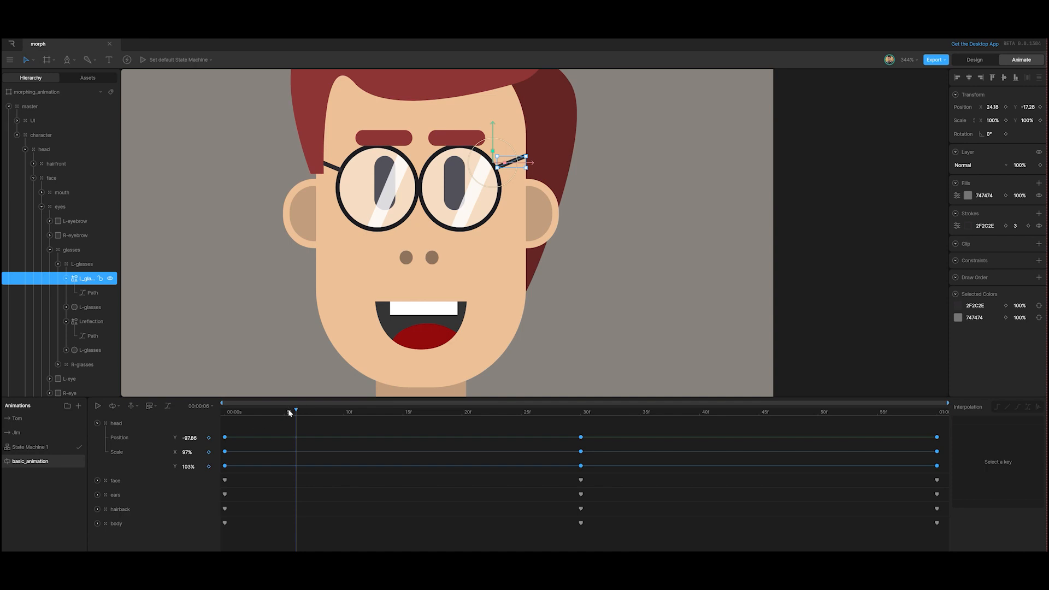
- Key the L_glassrim path's outer vertex, lowered to about Y 12.8 at frame 0 and raised to about Y -24.8 at frame 30
left_click_drag(295, 417, 218, 421)
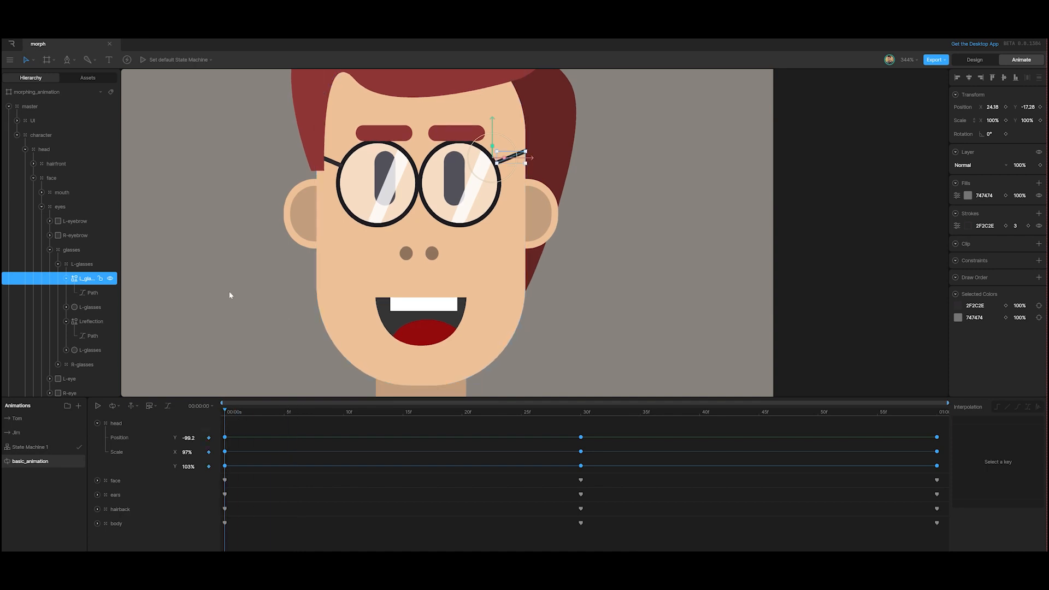
left_click(86, 295)
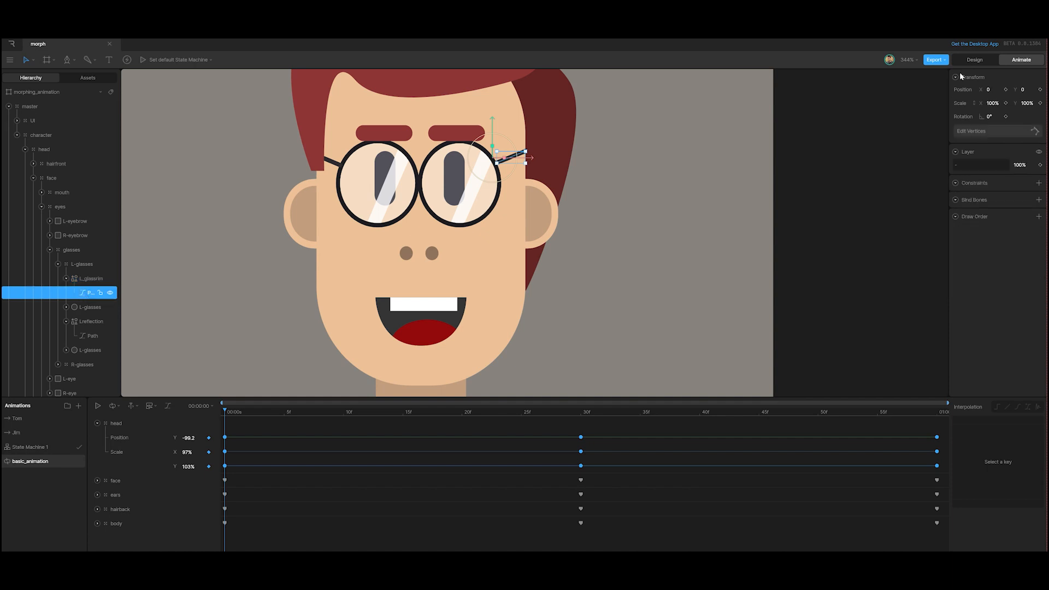
left_click(964, 132)
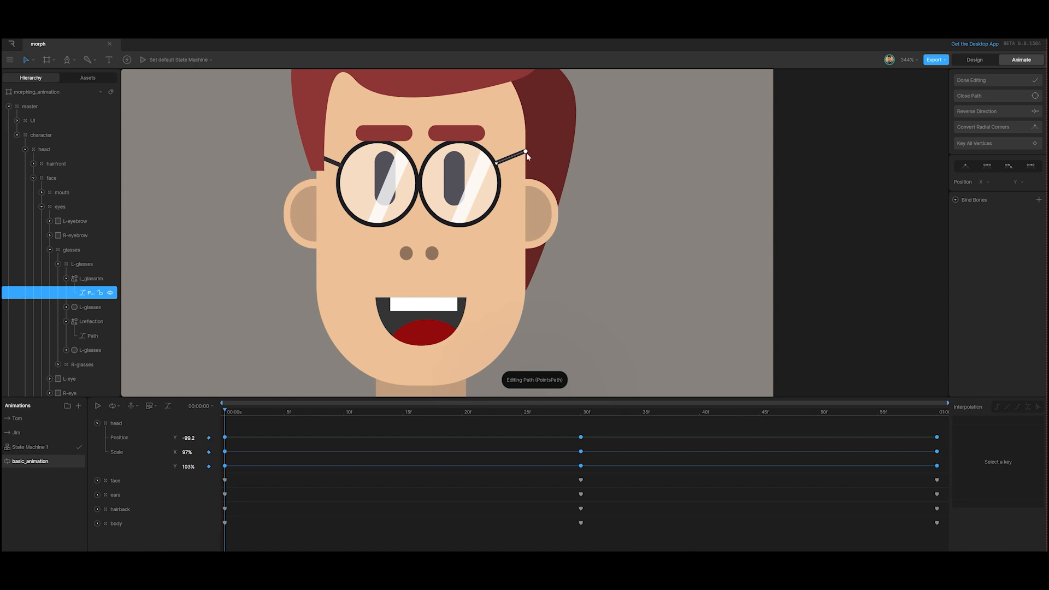
left_click_drag(527, 156, 527, 182)
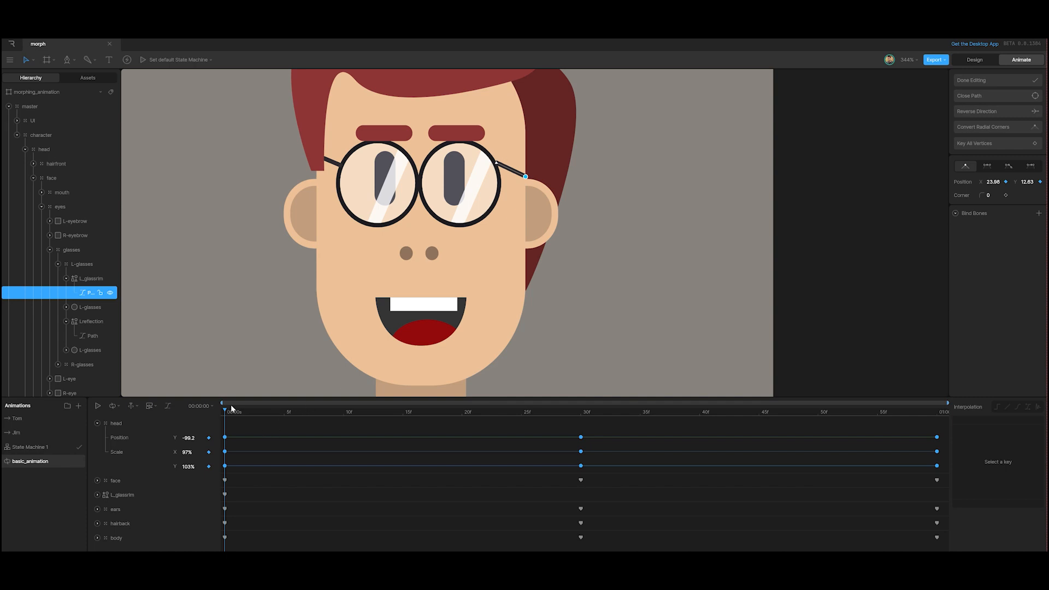
left_click_drag(229, 412, 579, 410)
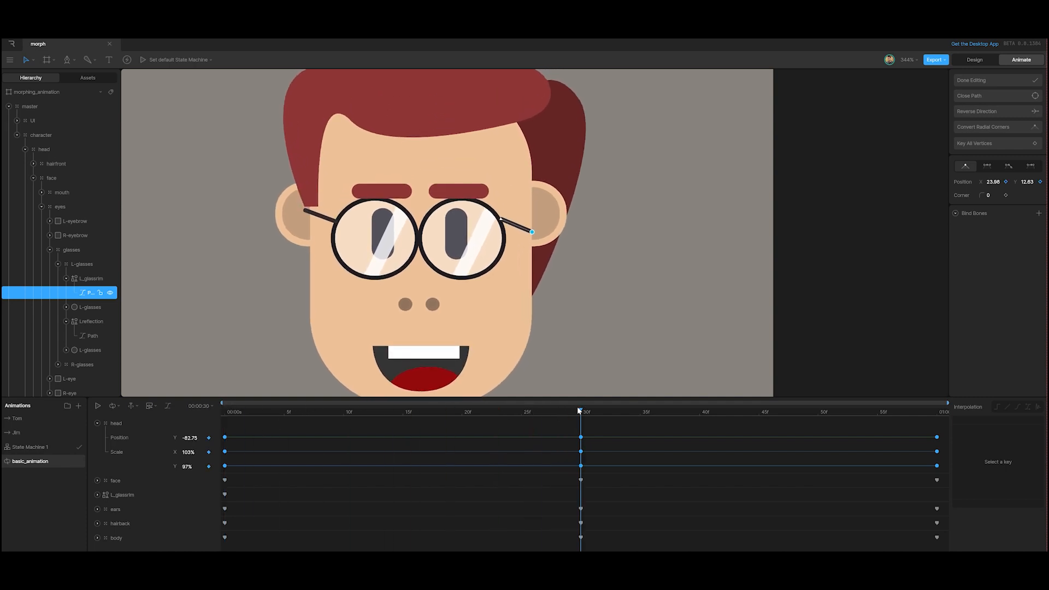
left_click_drag(533, 232, 535, 181)
- Copy L_glassrim's frame 0 keyframe to the one-second mark, apply cubic interpolation (.42, 0, .58, 1) to all its keyframes, preview, and finish path editing
left_click_drag(583, 413, 937, 429)
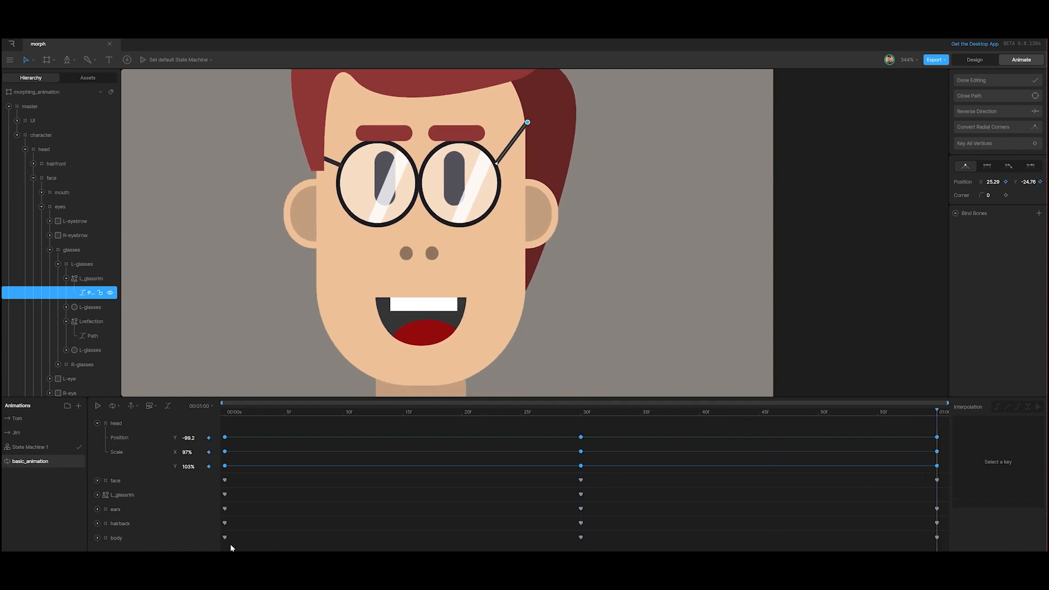
left_click(225, 494)
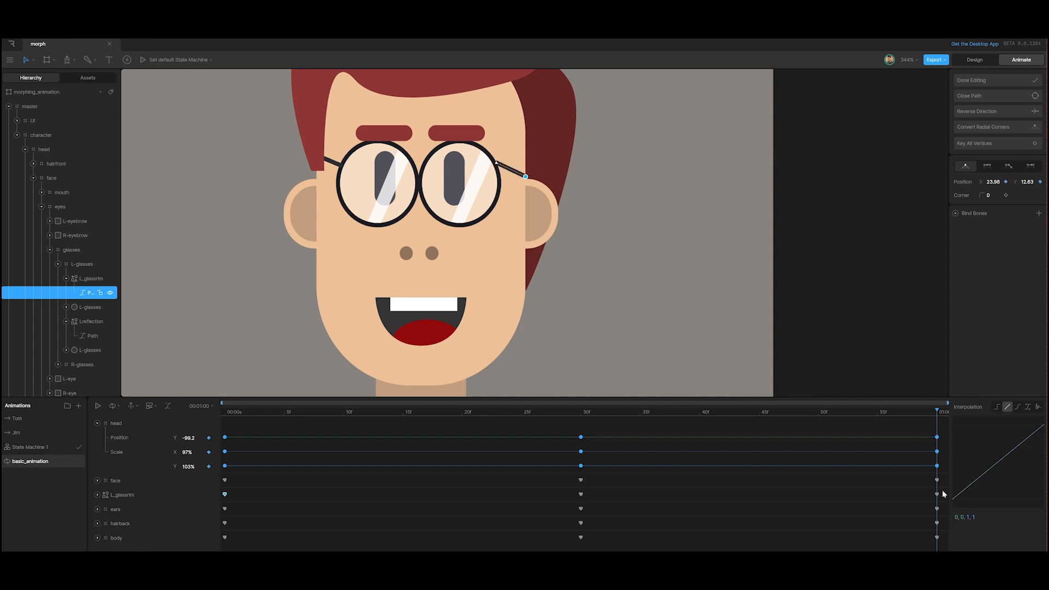
left_click_drag(944, 490, 199, 496)
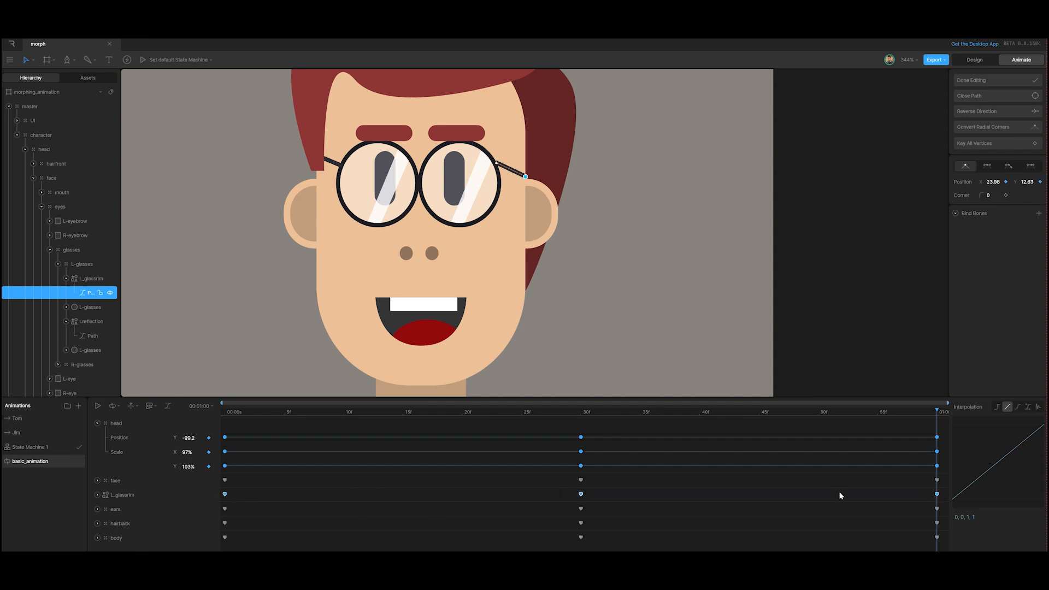
left_click(1019, 407)
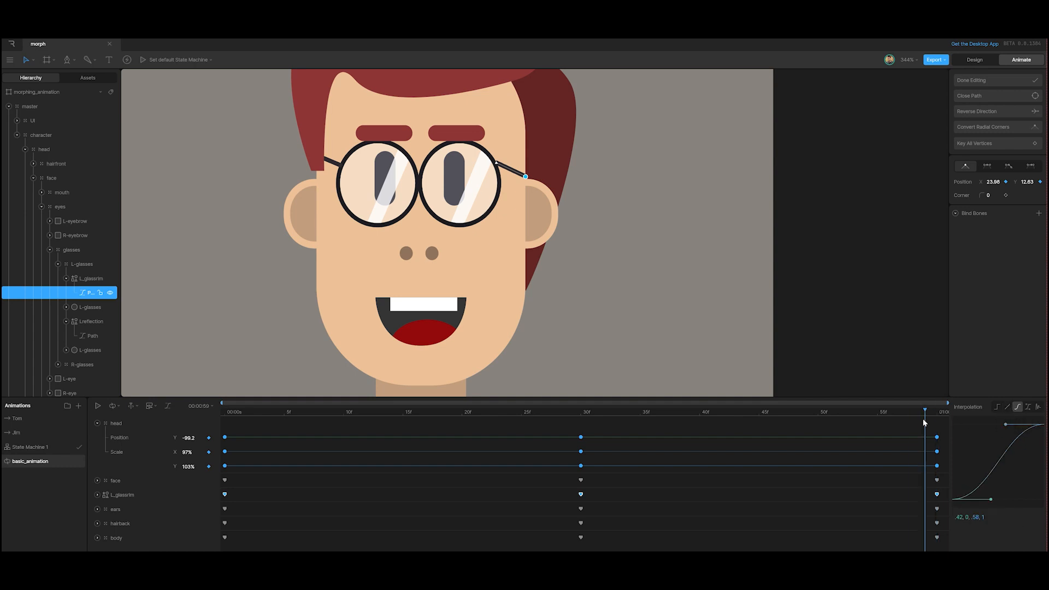
key("space")
left_click_drag(292, 448, 22, 448)
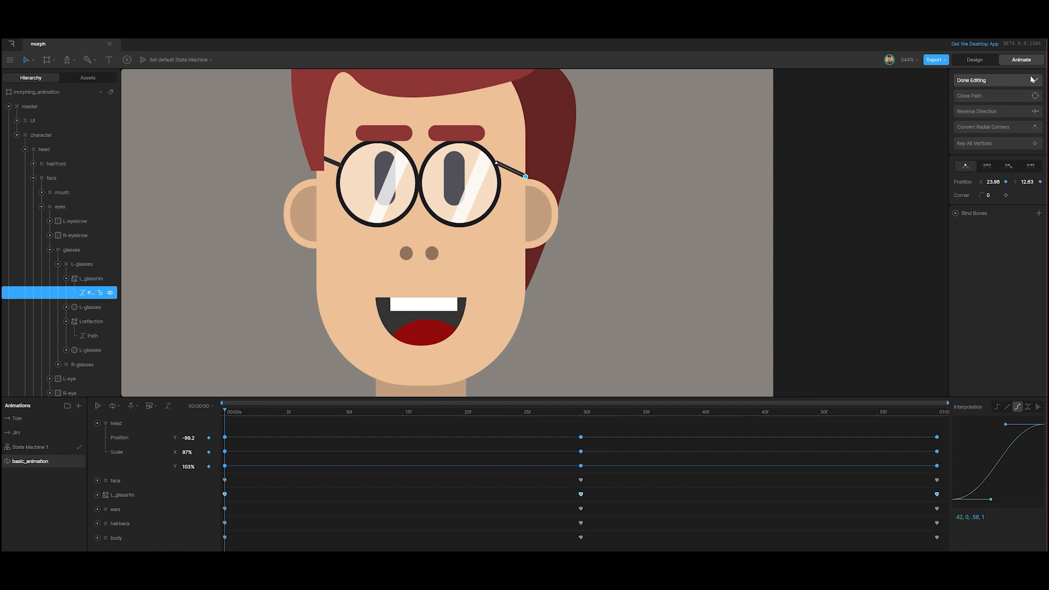
left_click(1009, 83)
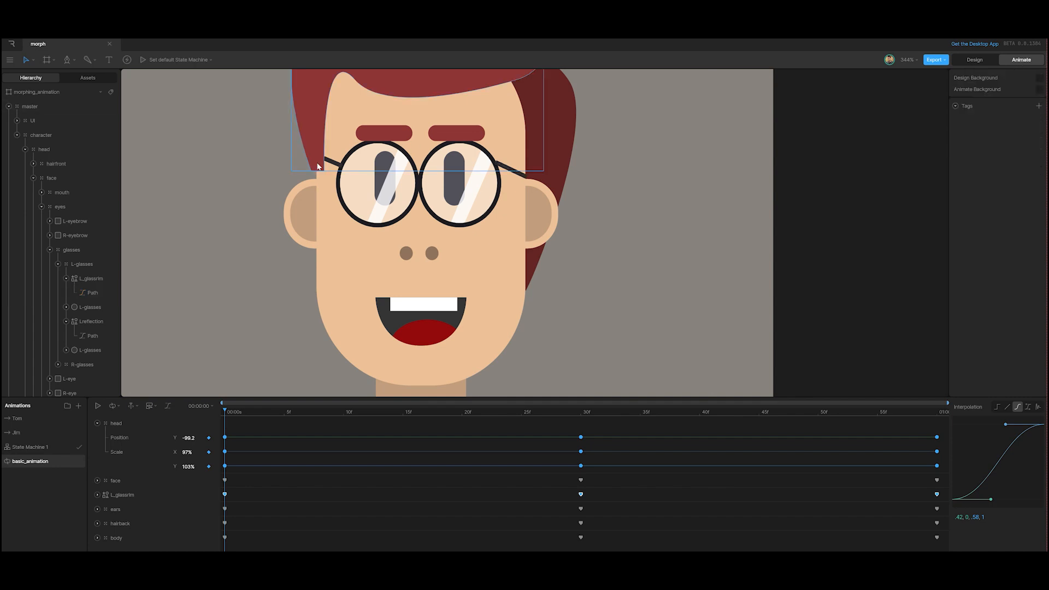
- Key the R_glassrim path's outer vertex, lowered to about Y 12.8 at frame 0 and raised to about Y -17.2 at frame 30
left_click(334, 165)
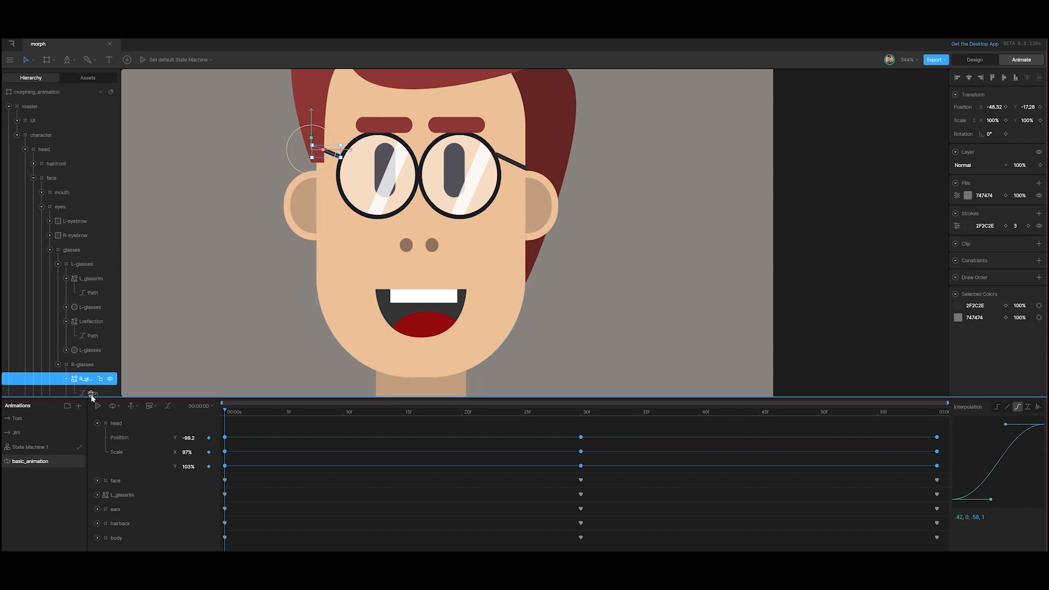
left_click_drag(90, 396, 92, 414)
left_click(90, 394)
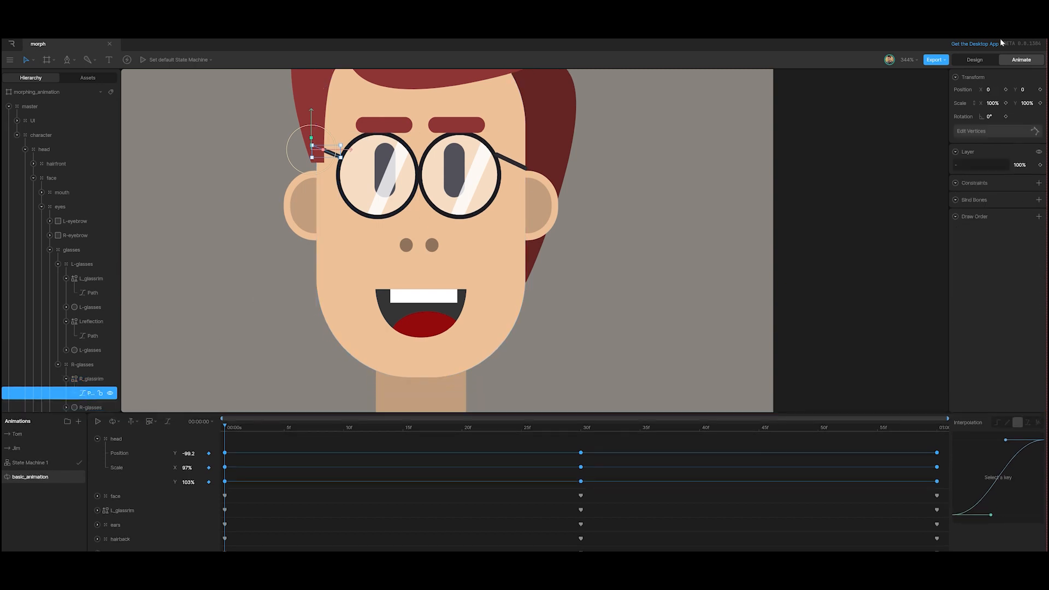
left_click(1031, 131)
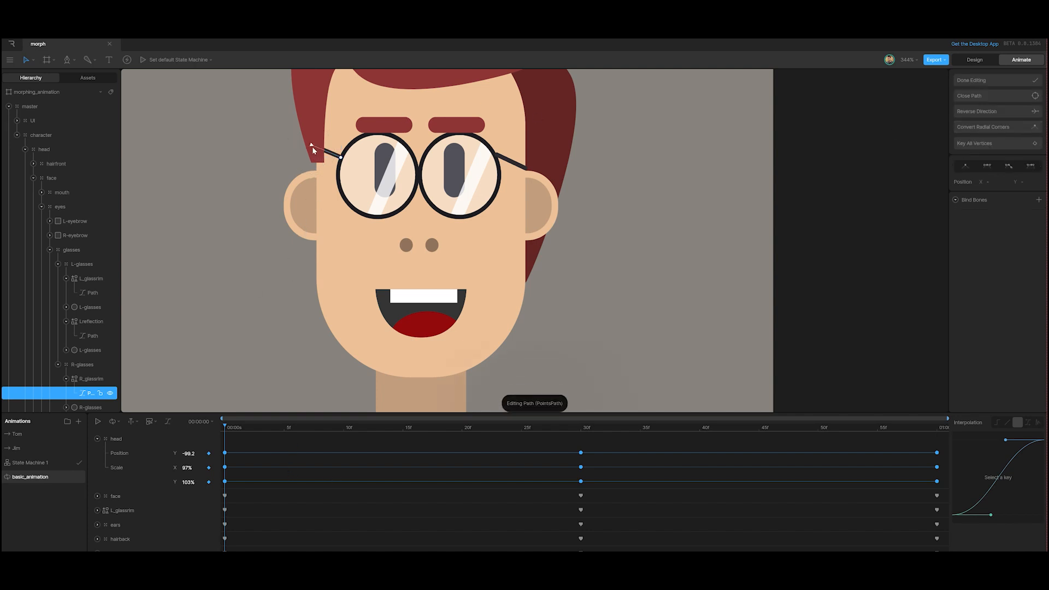
left_click_drag(313, 146, 319, 174)
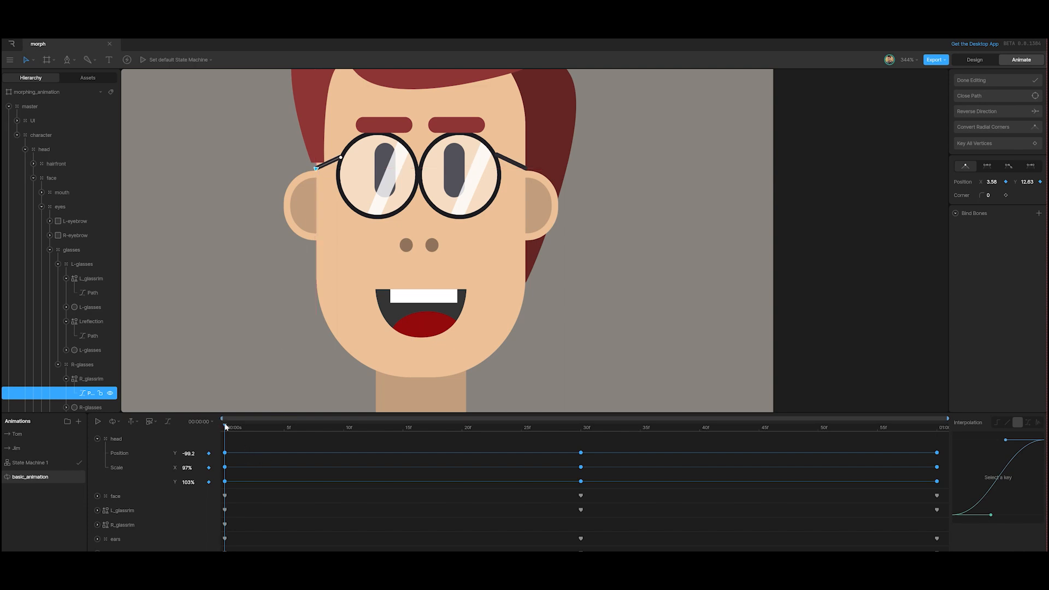
left_click_drag(227, 427, 581, 443)
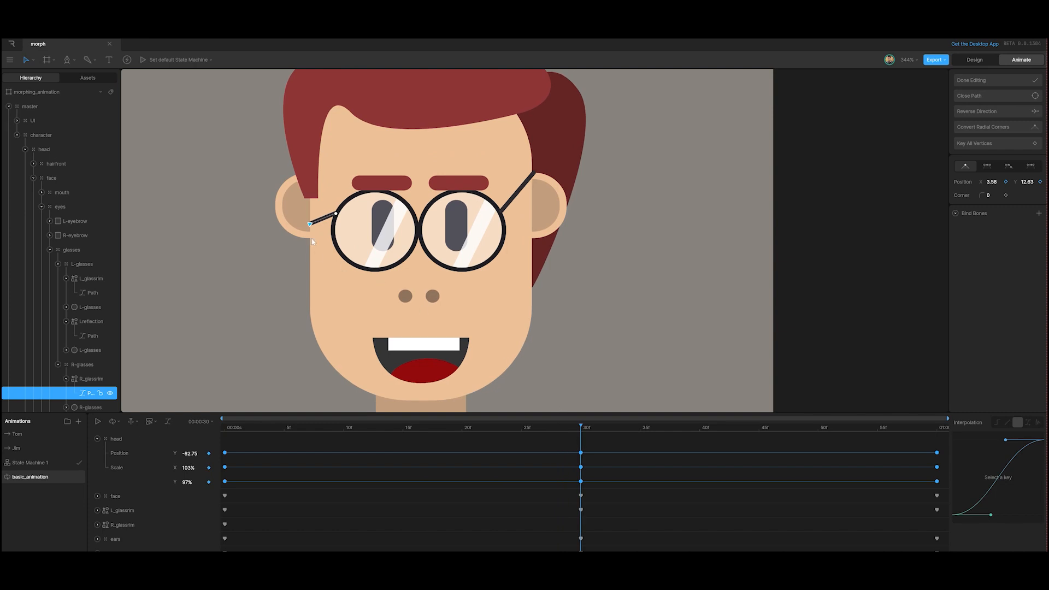
left_click_drag(310, 224, 310, 182)
- Copy R_glassrim's frame 0 keyframe to the one-second mark and apply cubic interpolation (.42, 0, .58, 1) to all its keyframes
left_click_drag(584, 428, 954, 441)
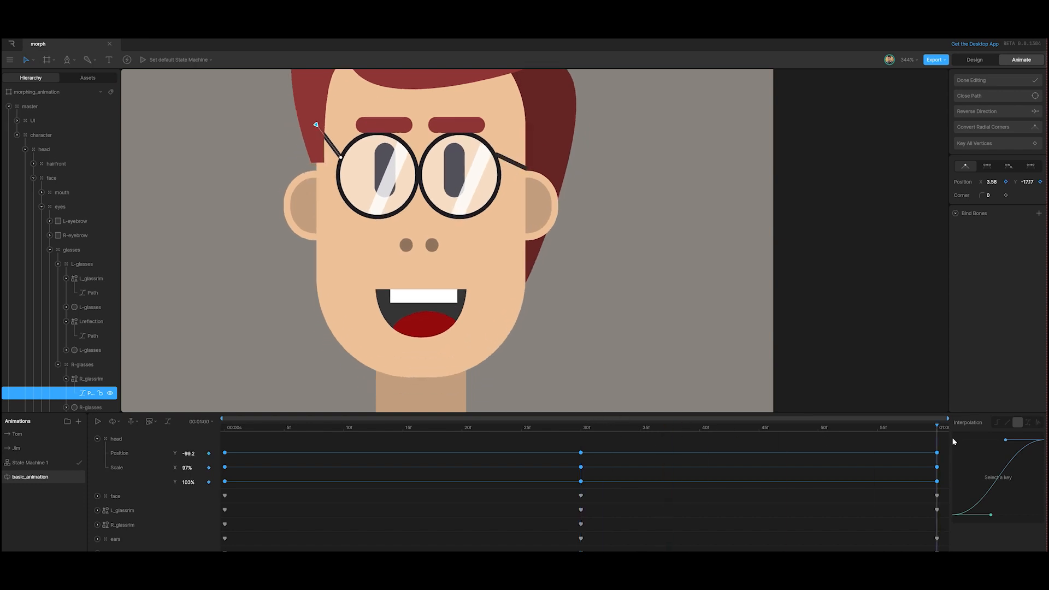
left_click(226, 524)
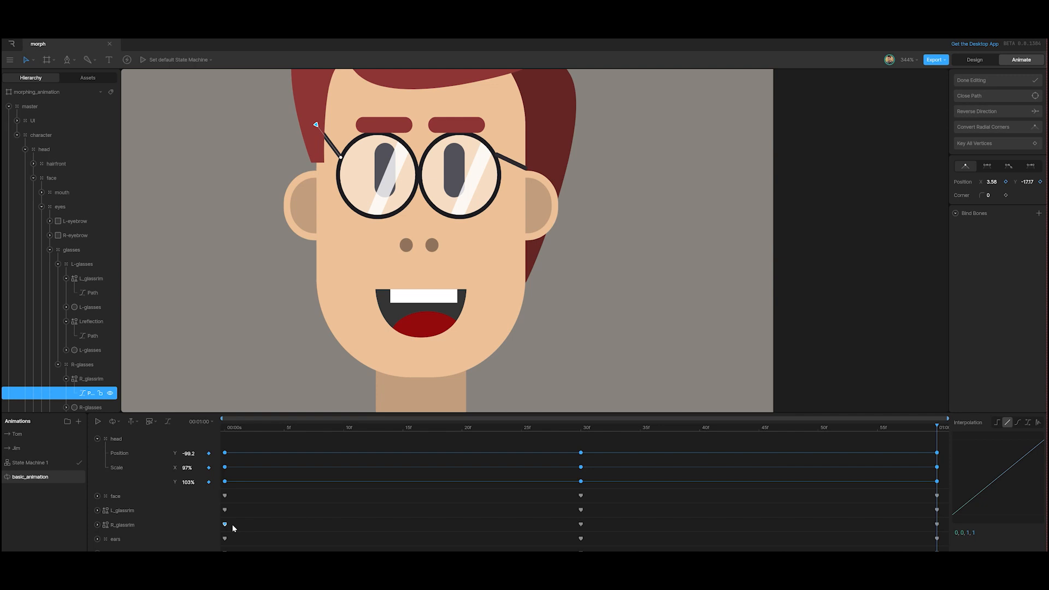
key("ctrl+v")
left_click_drag(941, 524, 222, 534)
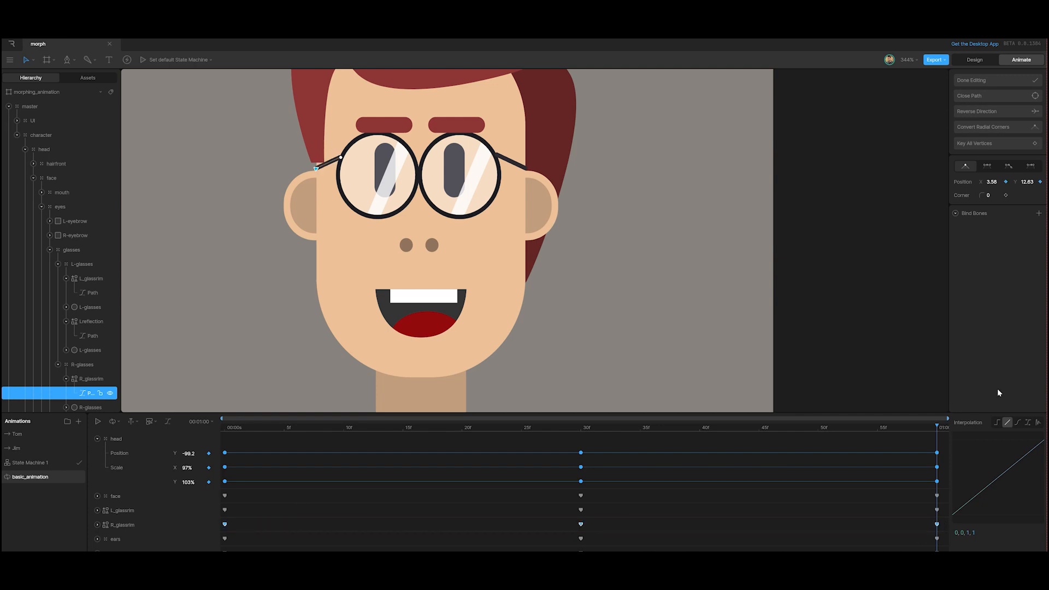
left_click(1018, 422)
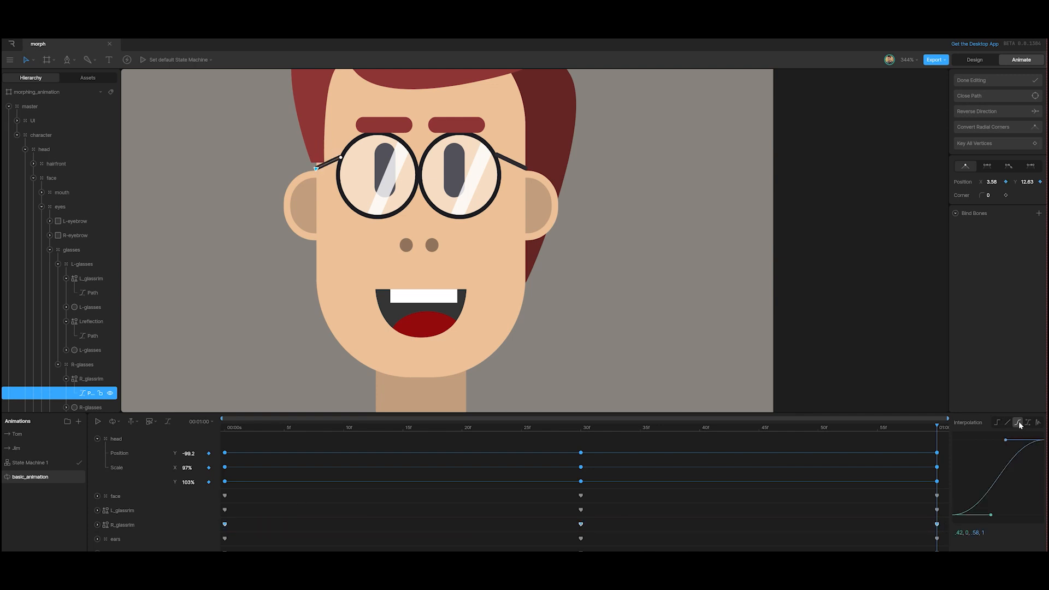
- Play the loop with the whole morphing_animation artboard in view to check the combined motion of head, glasses and body
left_click(31, 92)
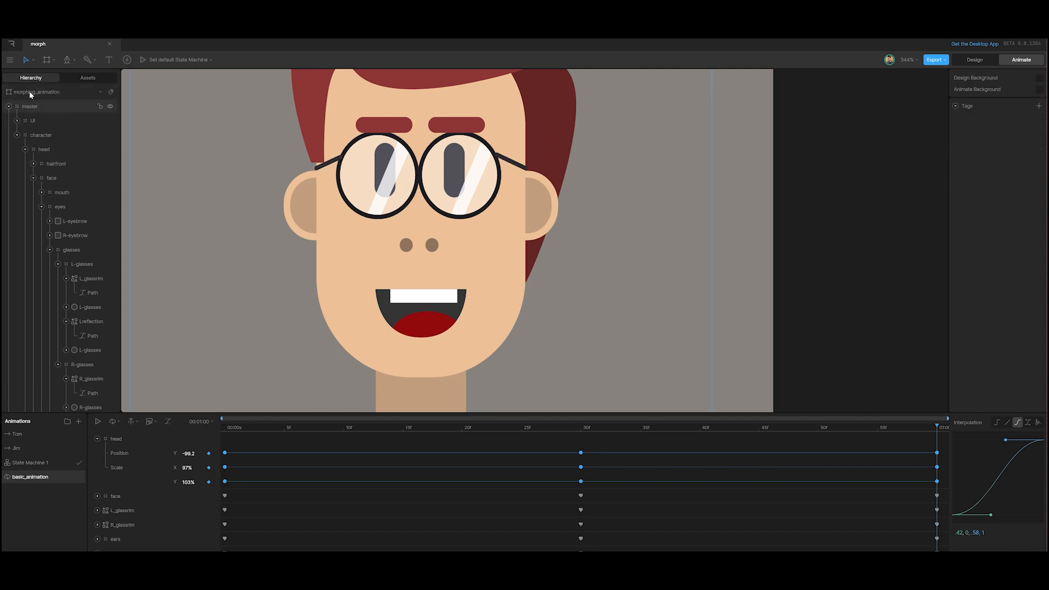
left_click(33, 92)
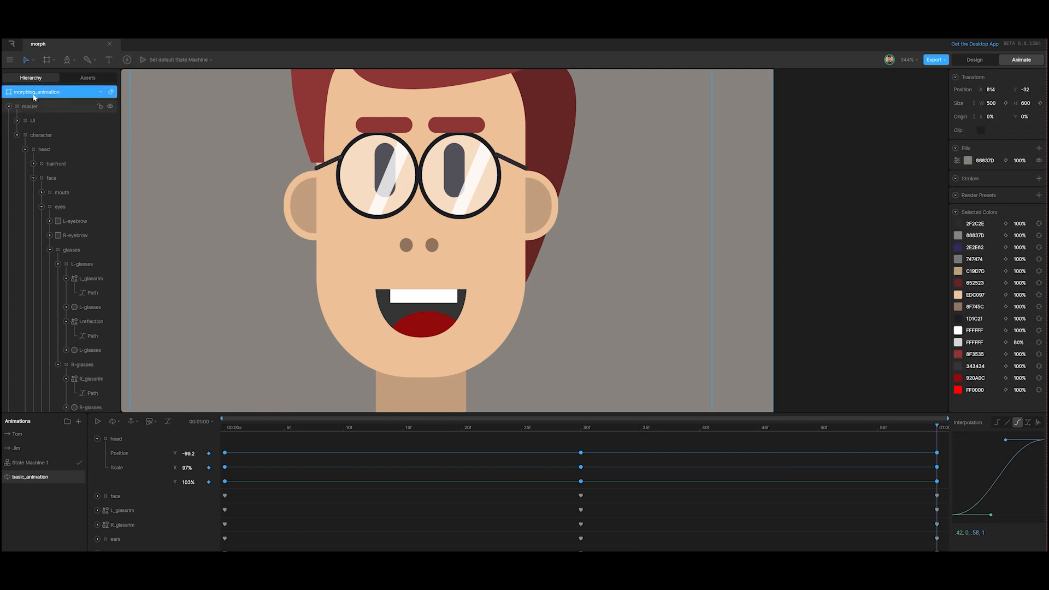
key("f")
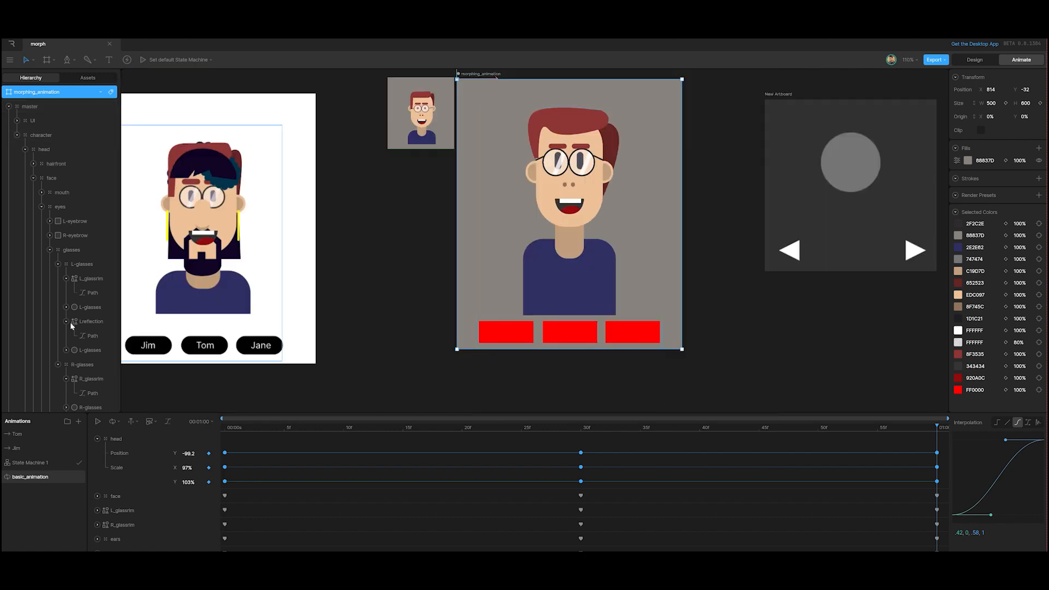
left_click(99, 422)
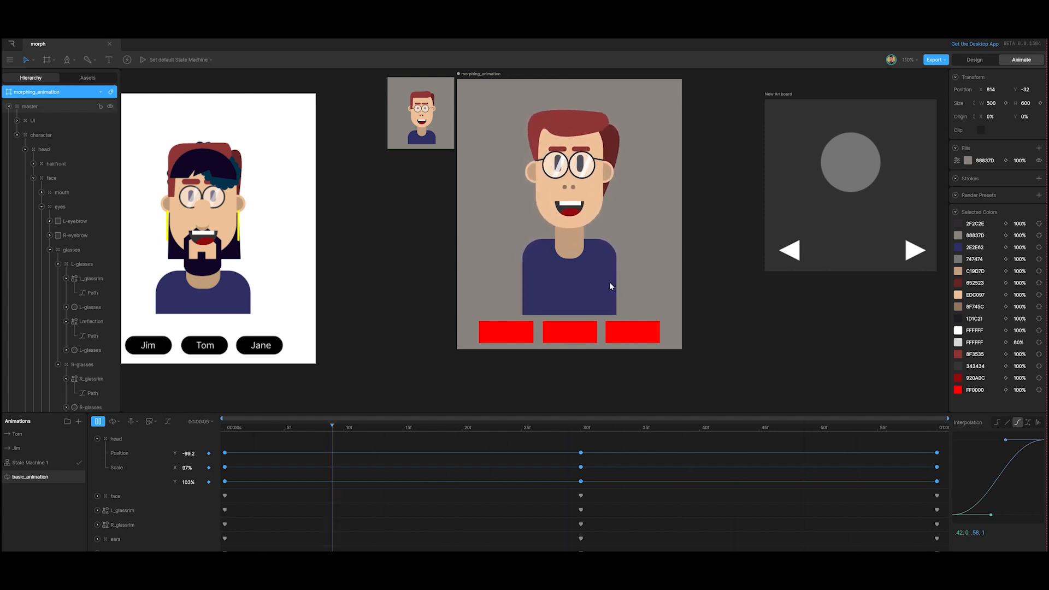
left_click(614, 222)
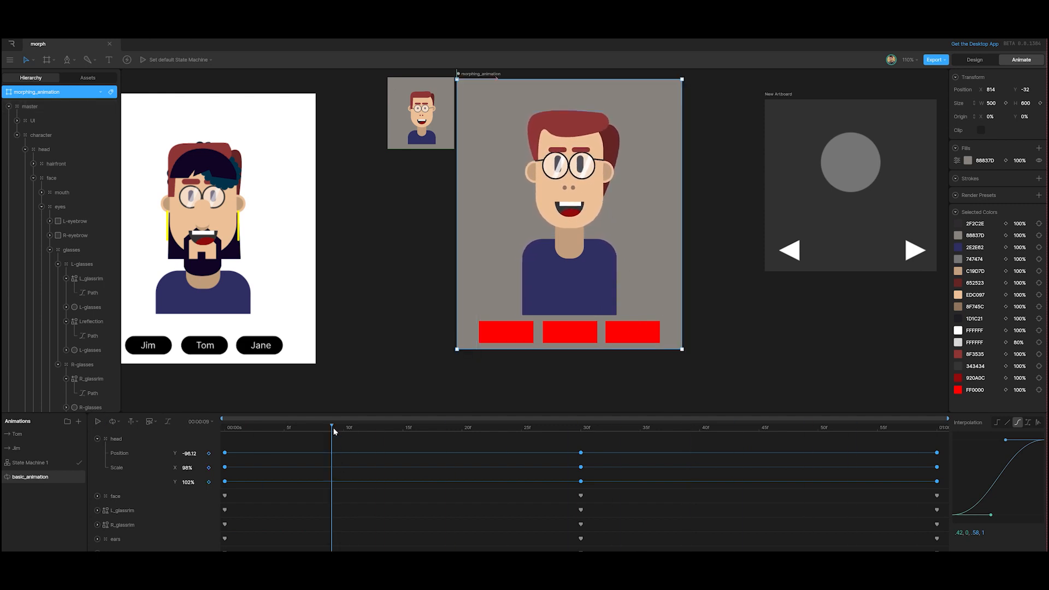
- Set the head group's X and Y scale to 100% at frame 30 and preview the loop from the start
left_click_drag(333, 427, 587, 445)
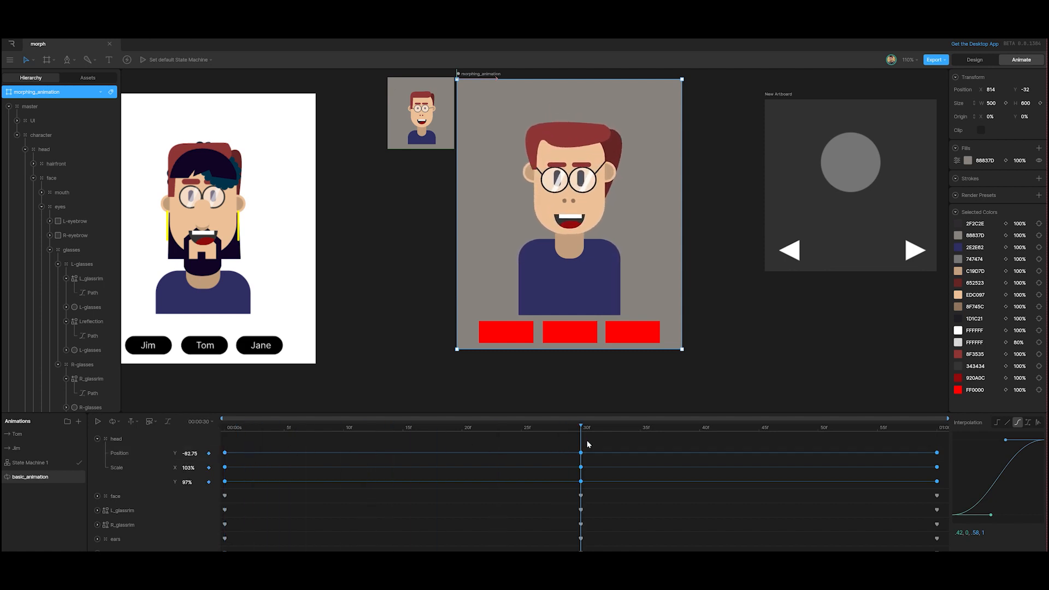
double_click(556, 212)
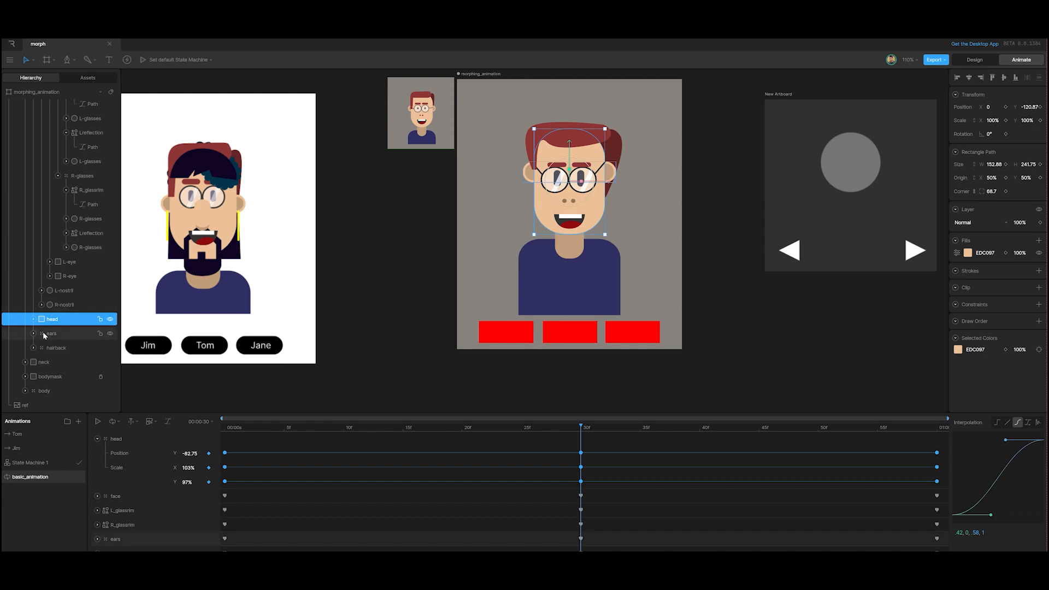
scroll(61, 312, "up", 3)
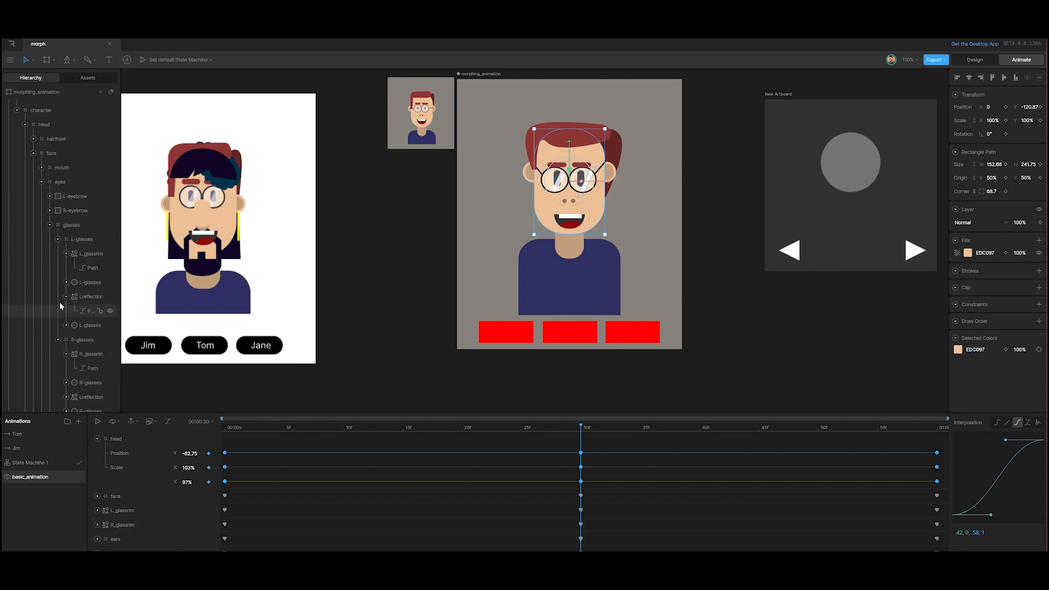
left_click(51, 127)
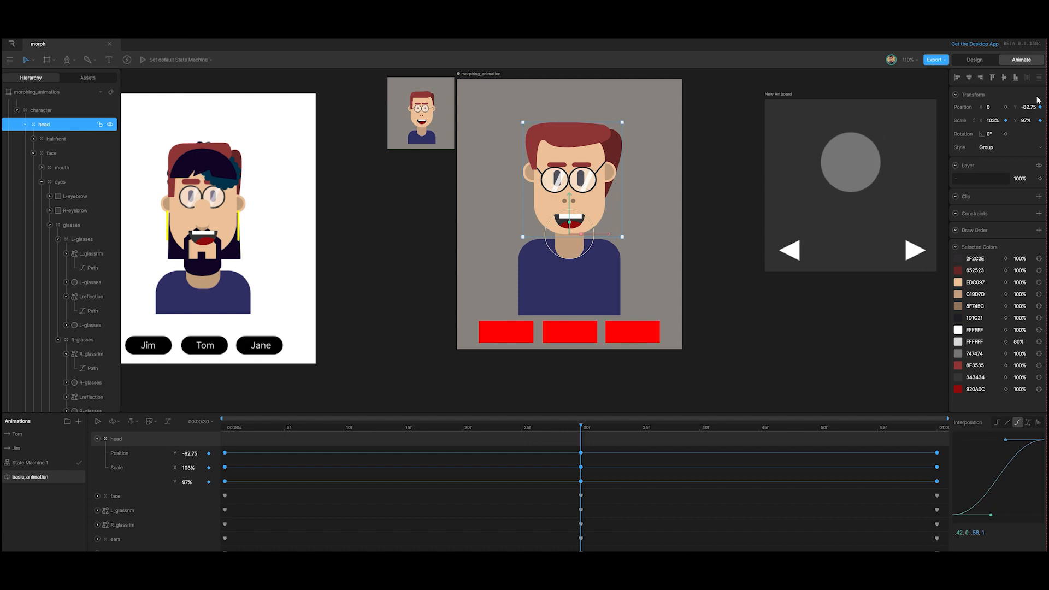
left_click(998, 120)
left_click(1032, 121)
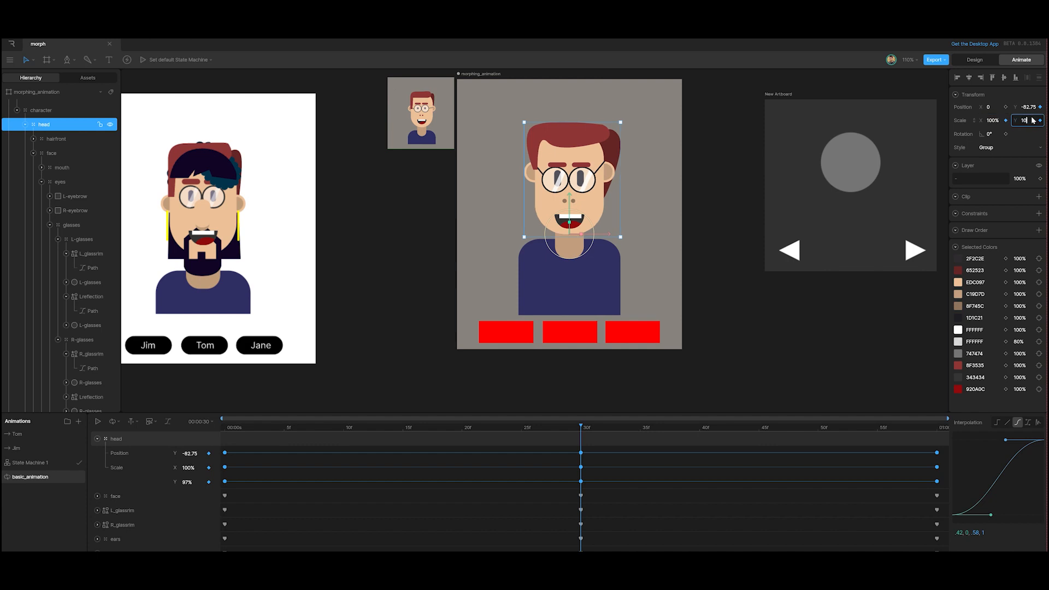
left_click(740, 378)
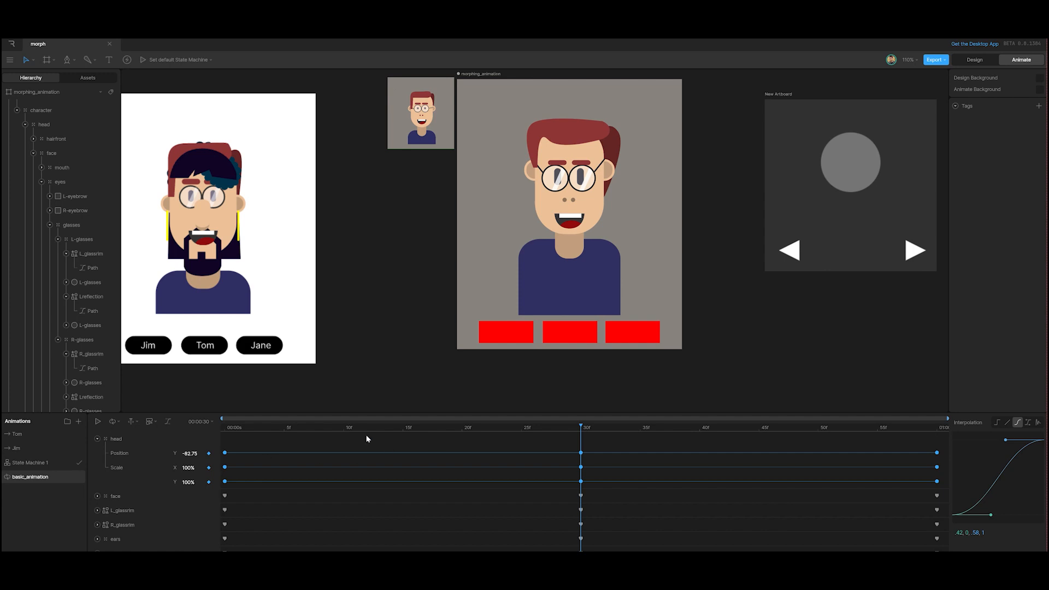
left_click_drag(560, 430, 225, 452)
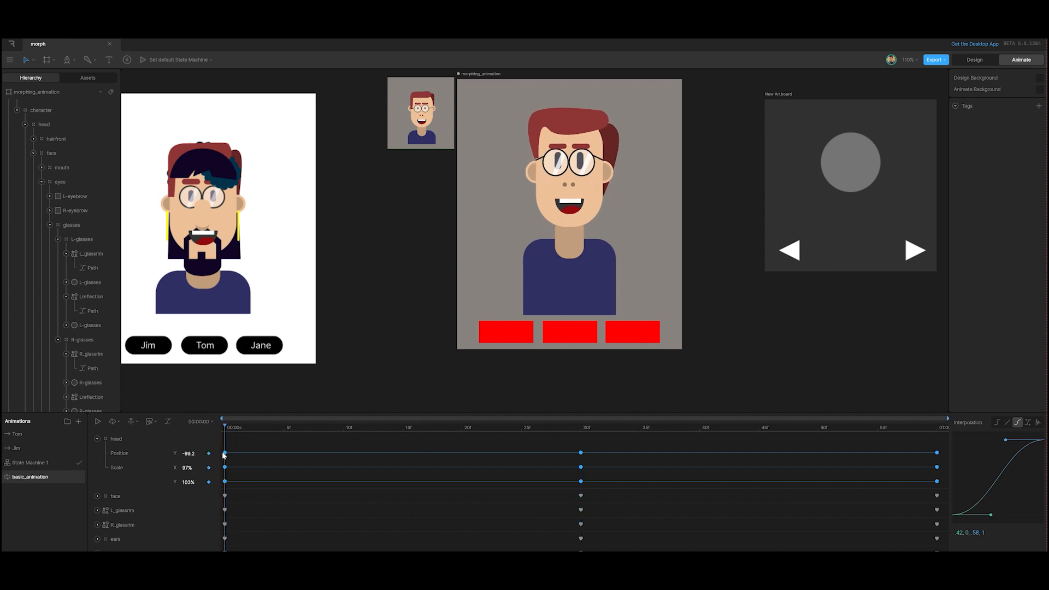
key("space")
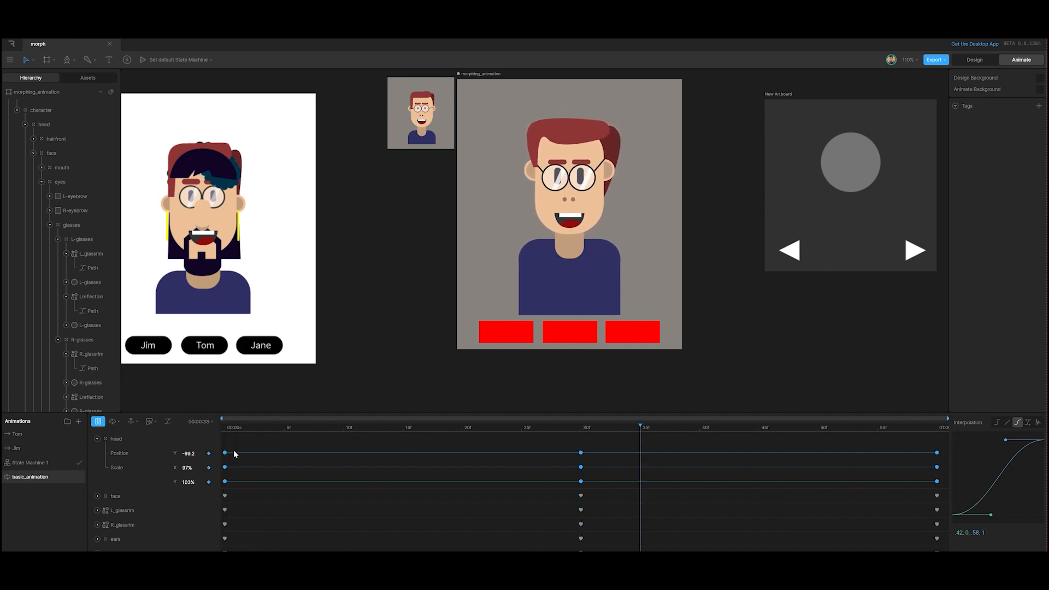
- Reduce the body group's X scale at frame 30 and preview the loop
left_click(616, 301)
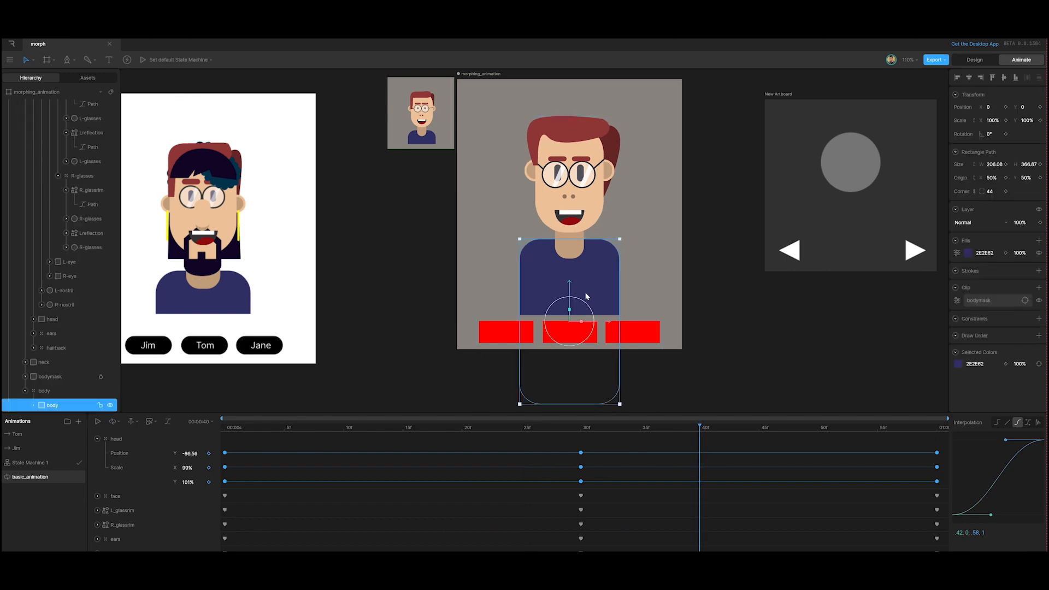
left_click(44, 391)
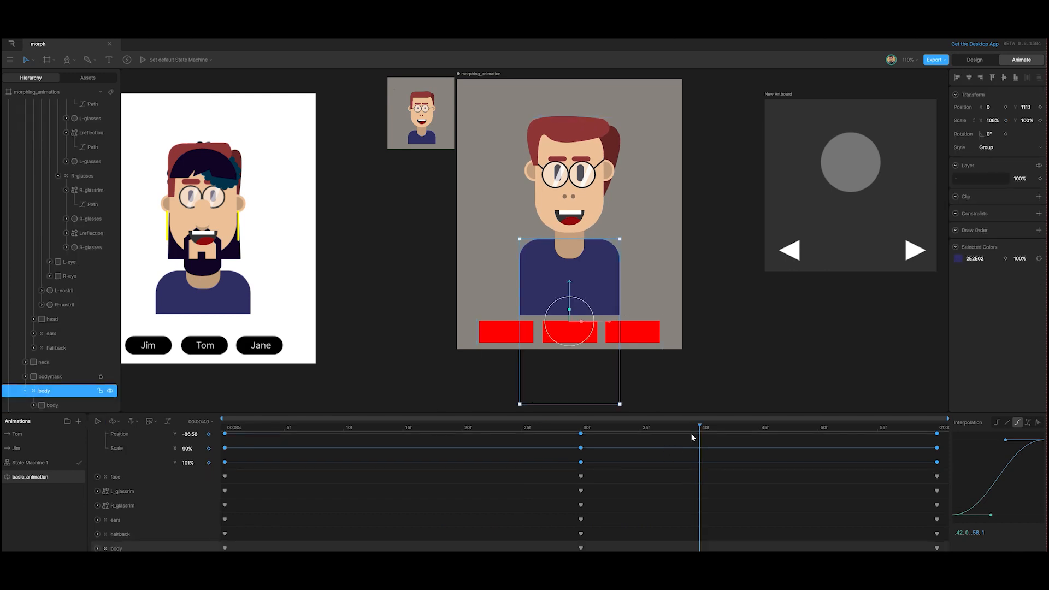
left_click_drag(702, 428, 578, 443)
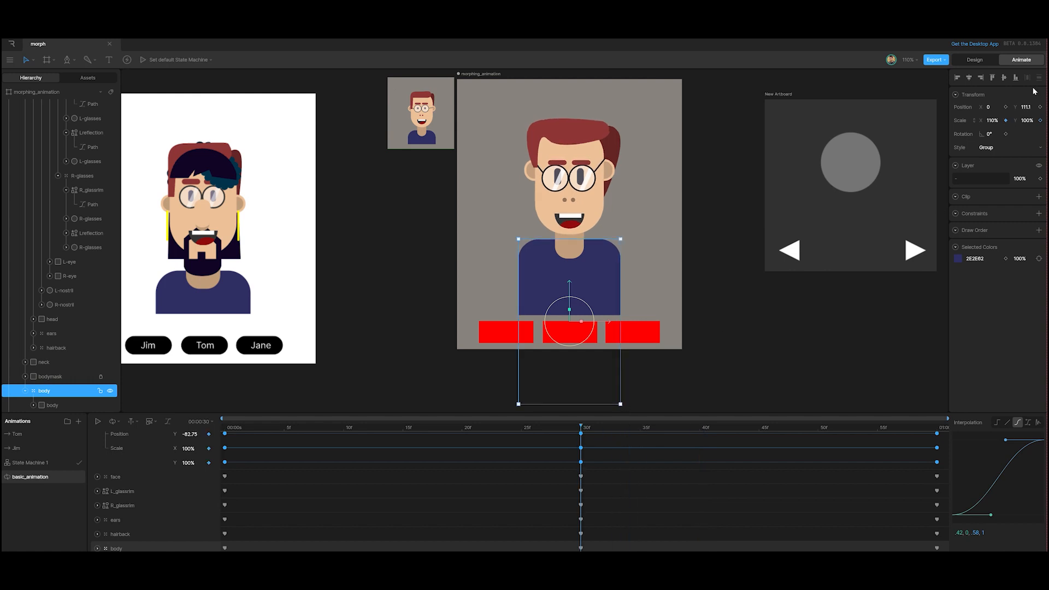
left_click(993, 121)
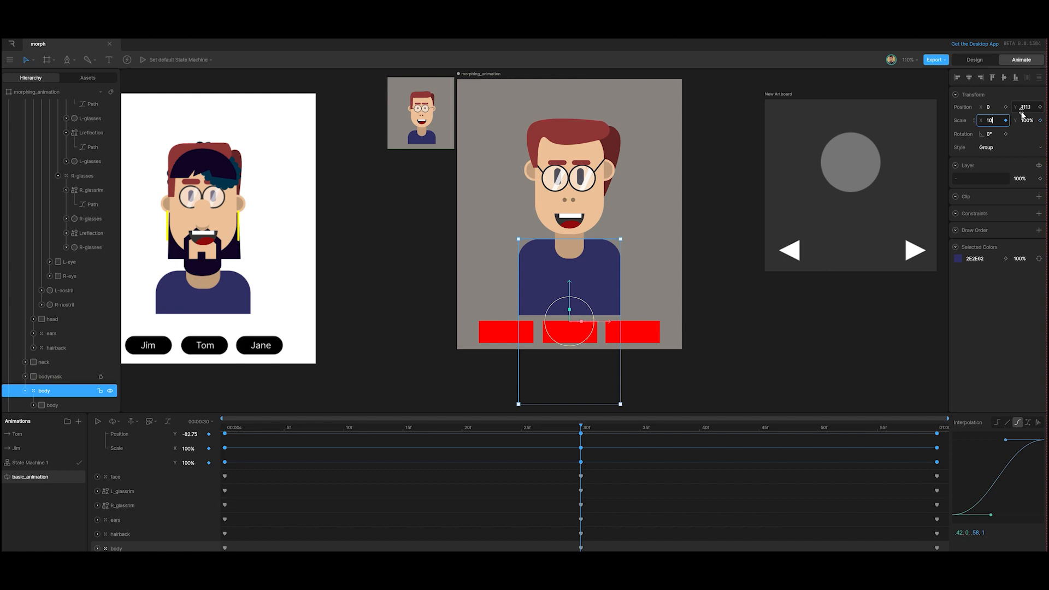
key("Return")
key("space")
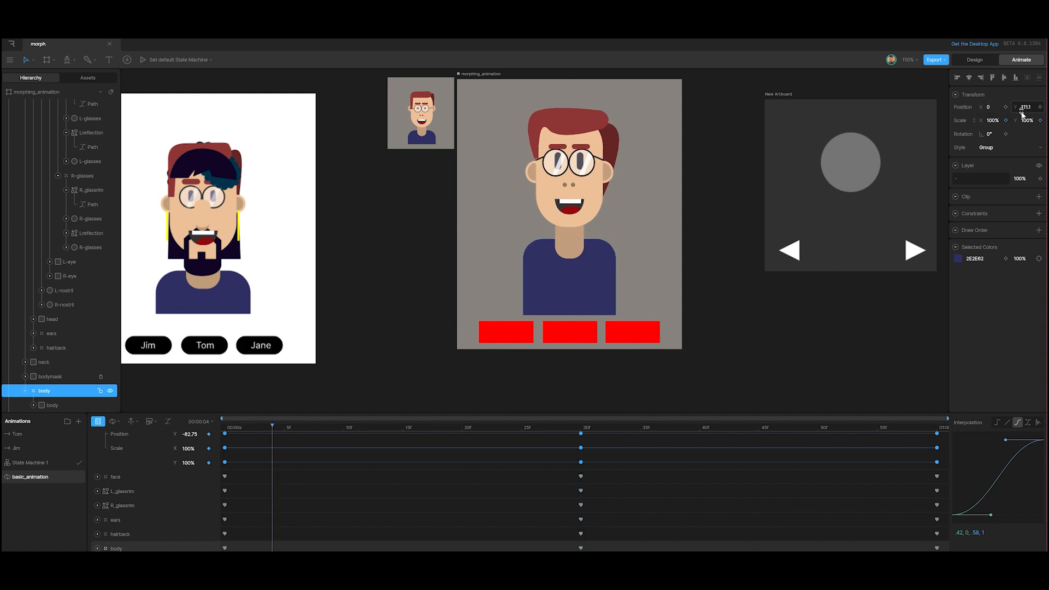